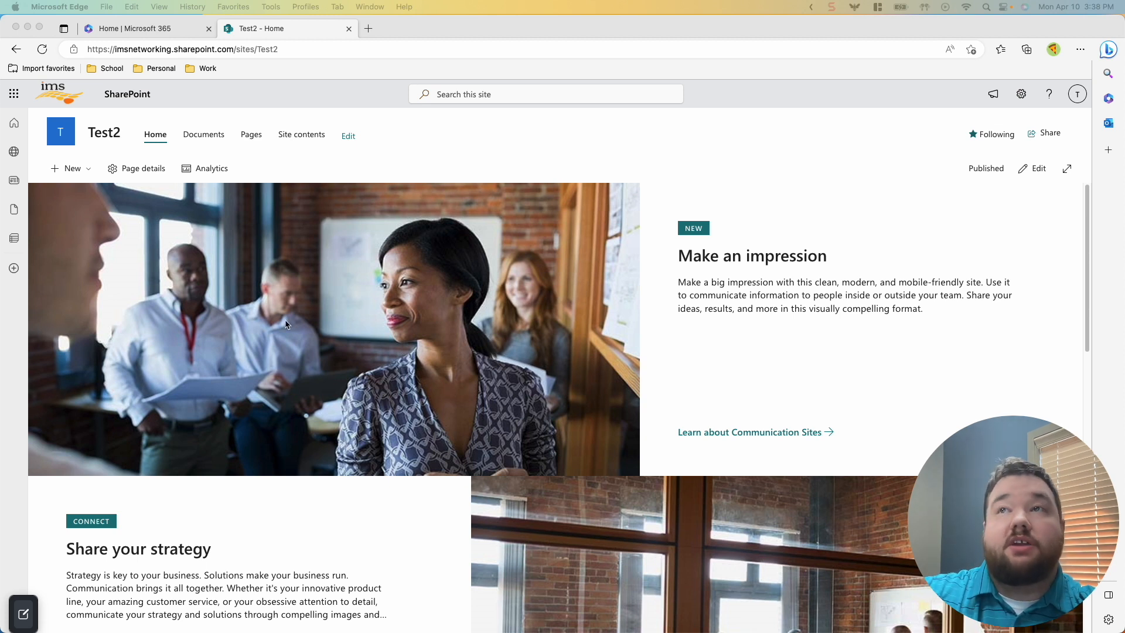
Step: Open the site information settings, review the name, description, hub association and template details, and cancel without changes
{"action": "left_click", "coordinate": [1021, 98]}
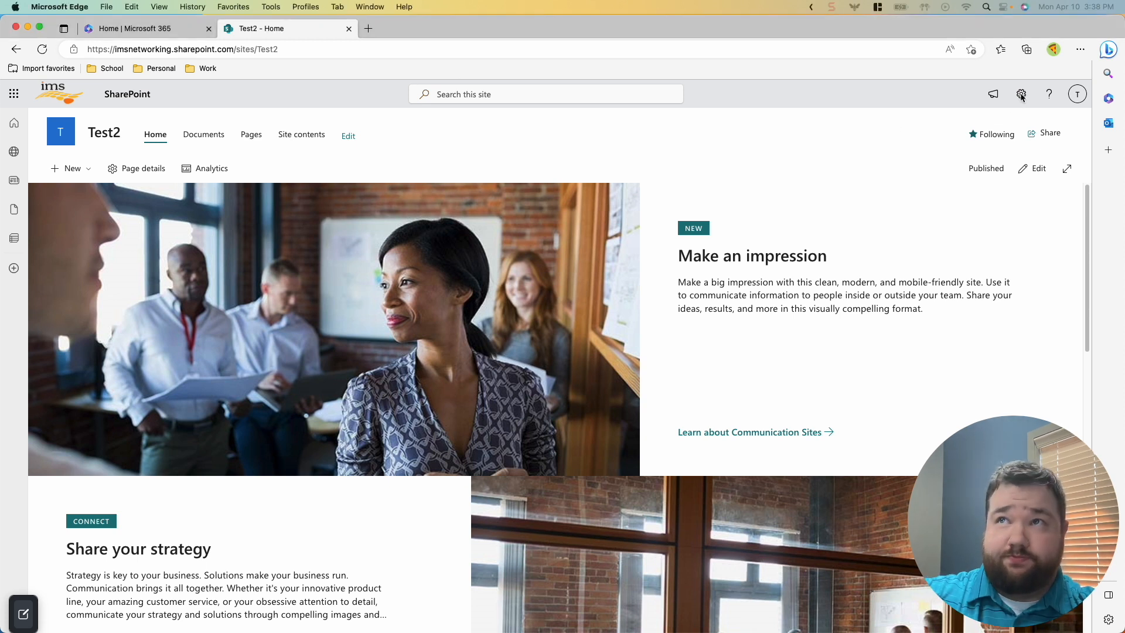
{"action": "left_click", "coordinate": [1021, 98]}
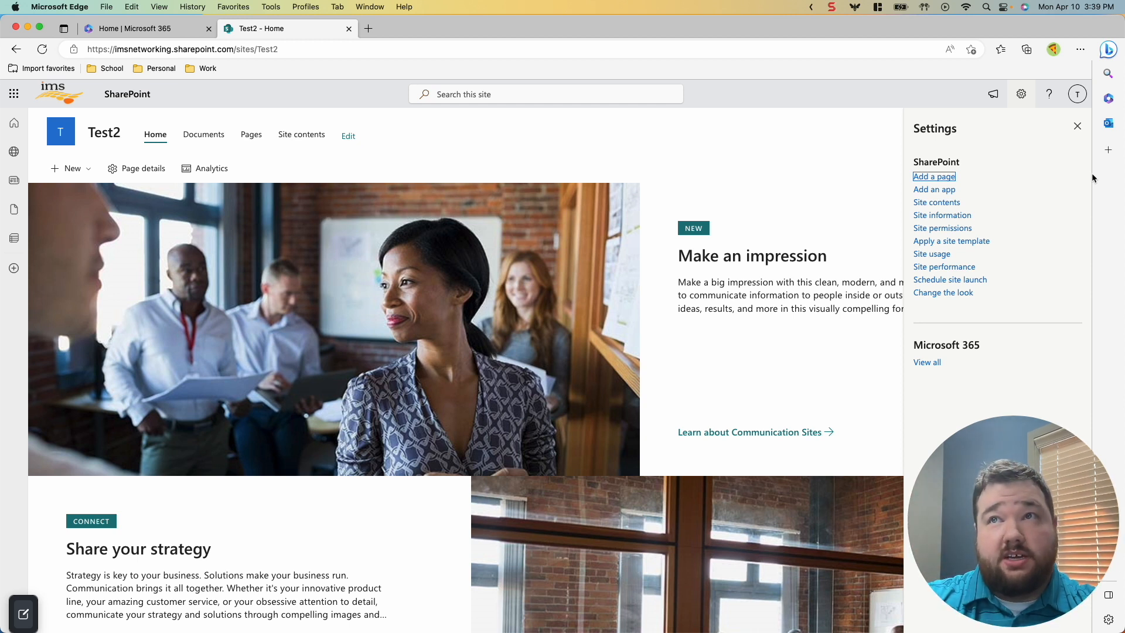
{"action": "left_click", "coordinate": [932, 217]}
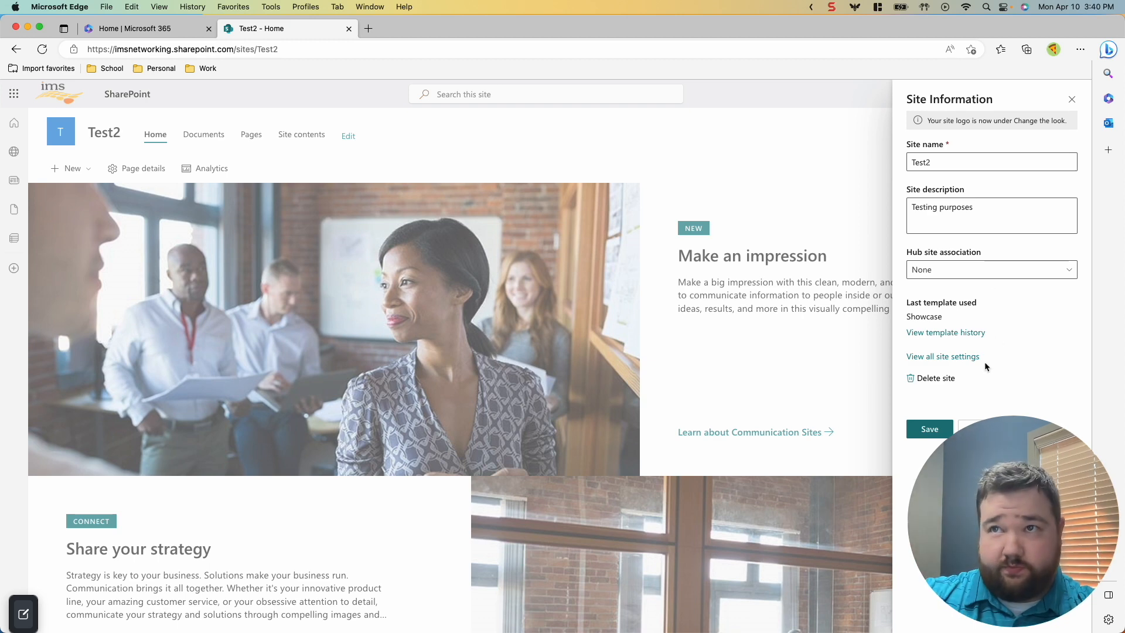
{"action": "left_click_drag", "start_coordinate": [1033, 446], "coordinate": [110, 472]}
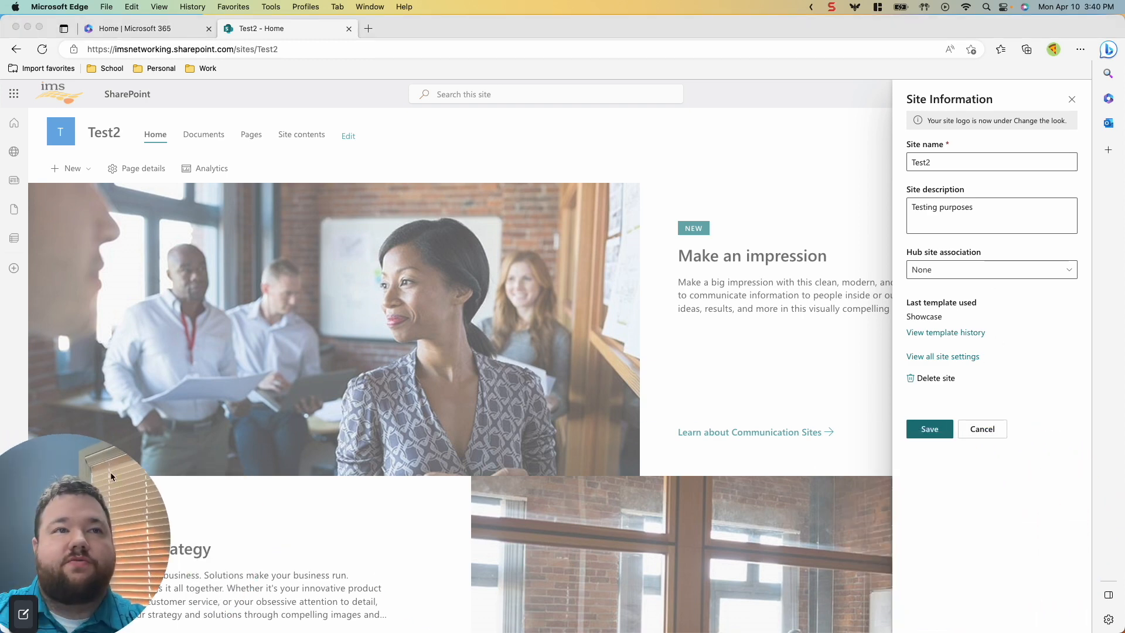
{"action": "left_click", "coordinate": [971, 431]}
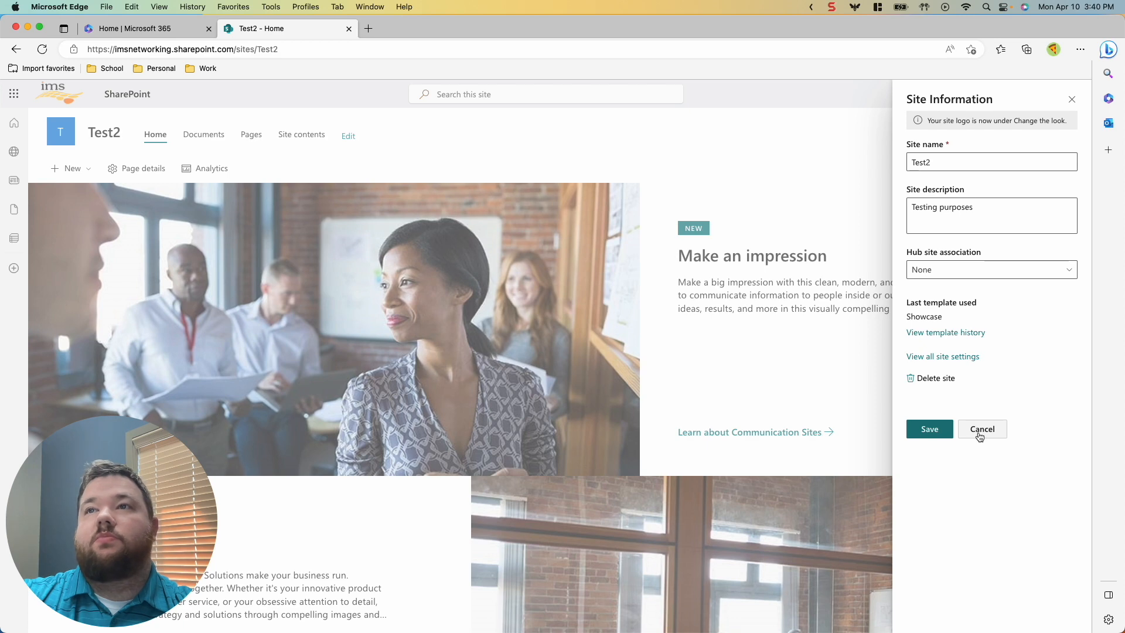
{"action": "left_click", "coordinate": [976, 430]}
Step: Review the site permissions by expanding the site owners, members and visitors groups, and close the permissions
{"action": "left_click", "coordinate": [943, 229]}
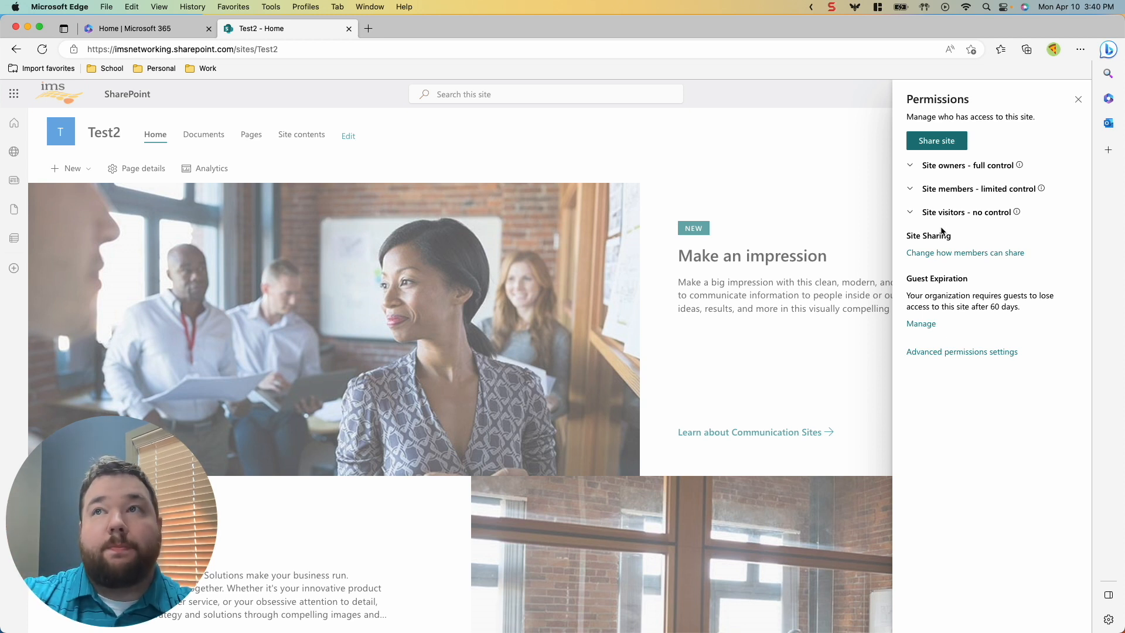
{"action": "left_click", "coordinate": [963, 168]}
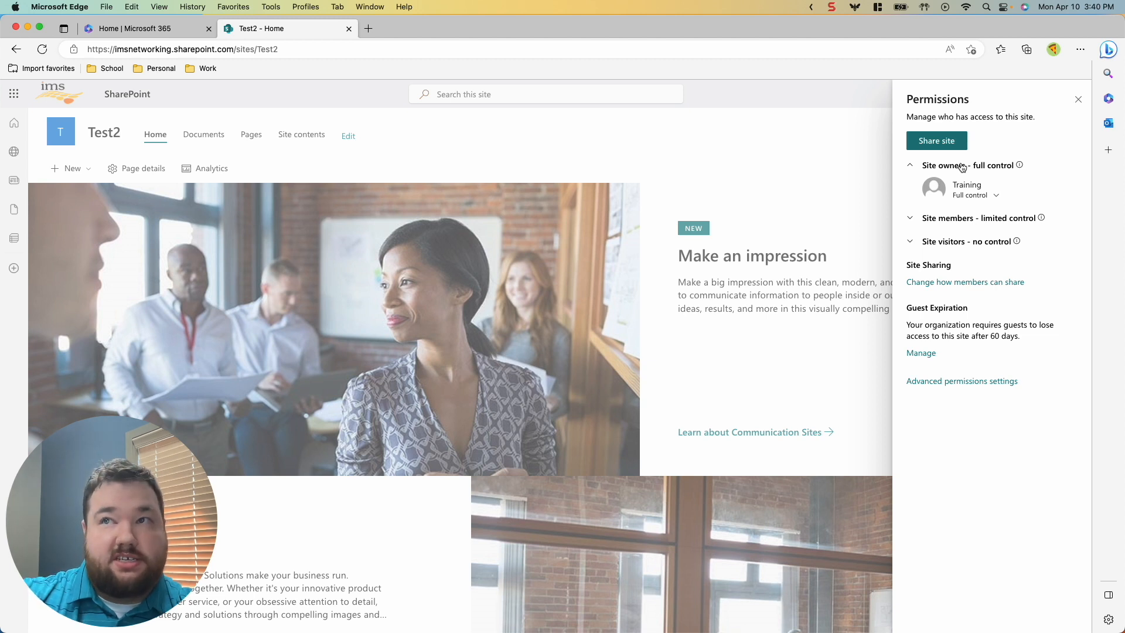
{"action": "left_click", "coordinate": [963, 218]}
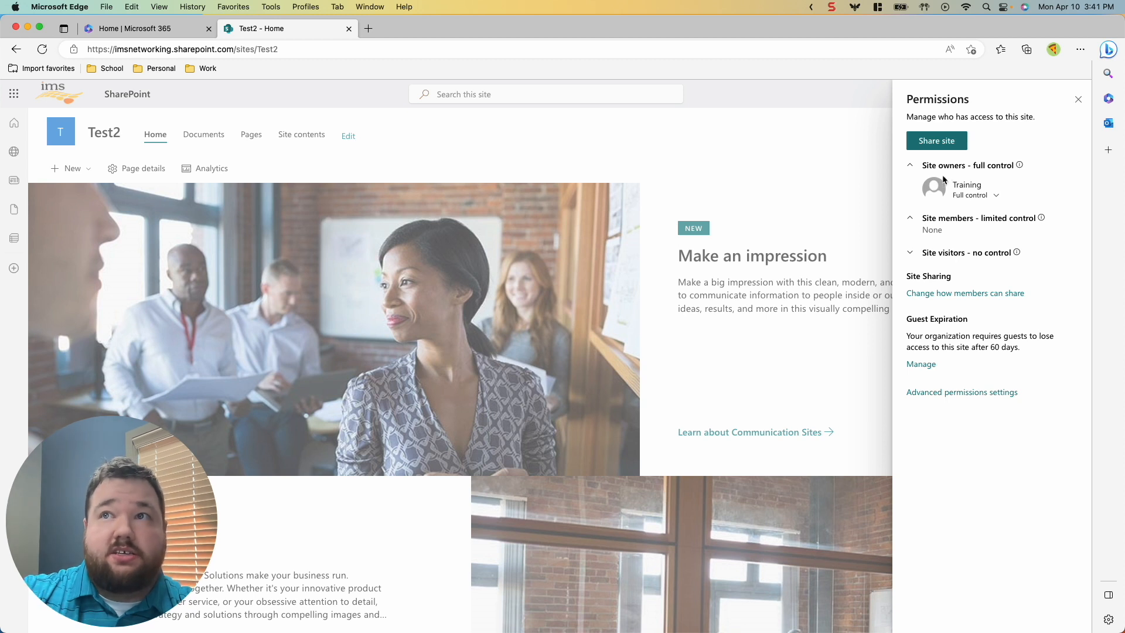
{"action": "left_click", "coordinate": [960, 261]}
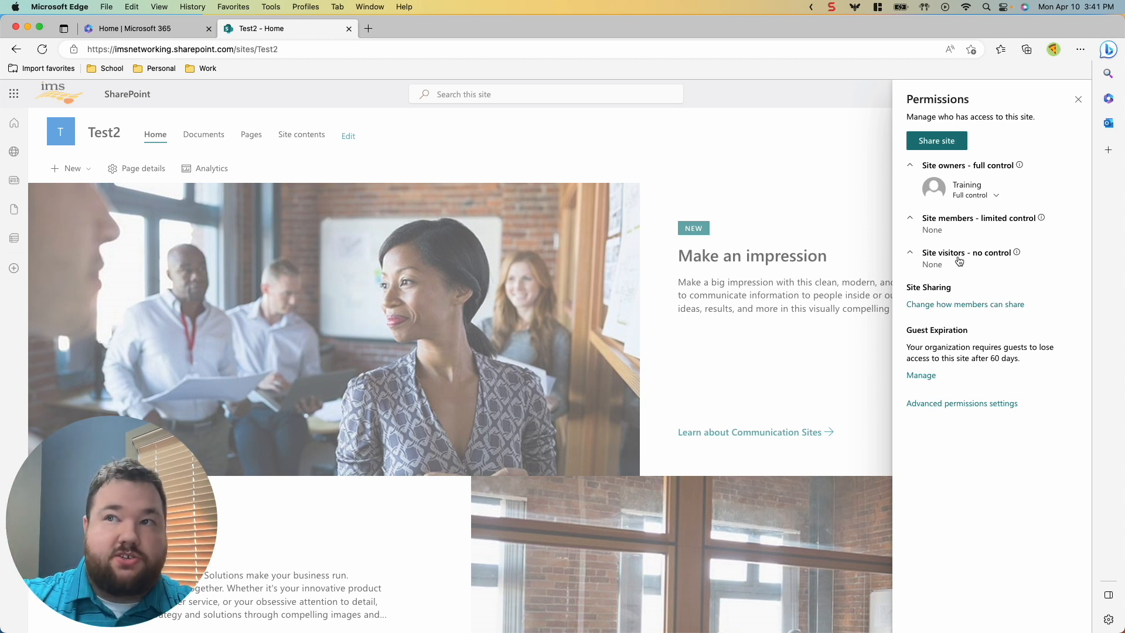
{"action": "left_click", "coordinate": [1079, 100]}
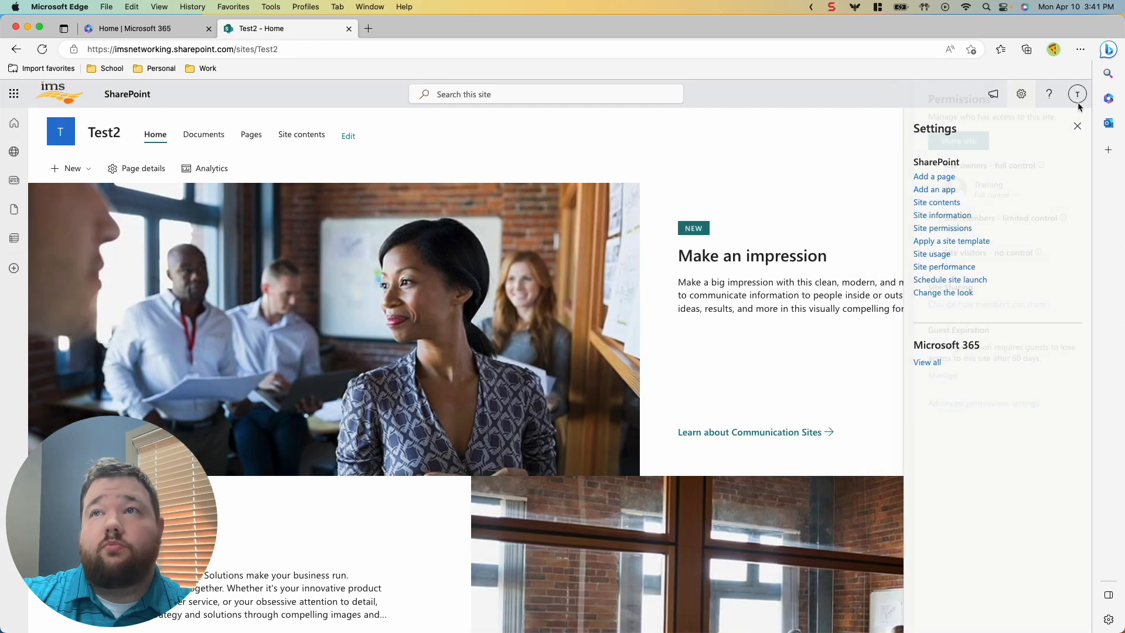
Step: Browse the Microsoft site templates available for the site and close the template selection without applying one
{"action": "left_click", "coordinate": [947, 241]}
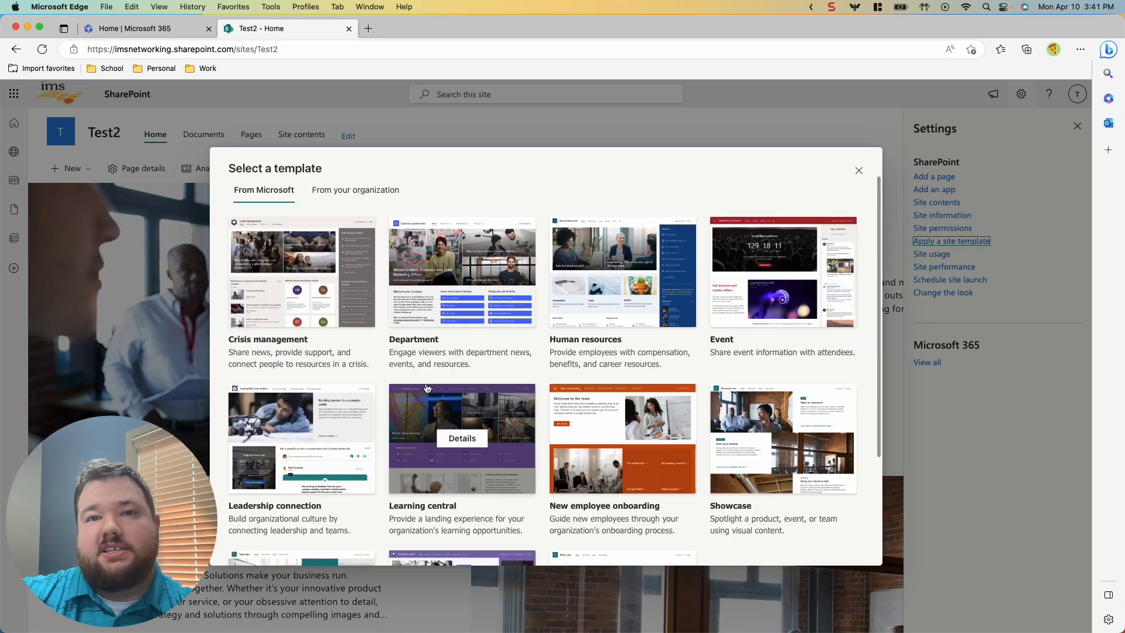
{"action": "left_click", "coordinate": [858, 173]}
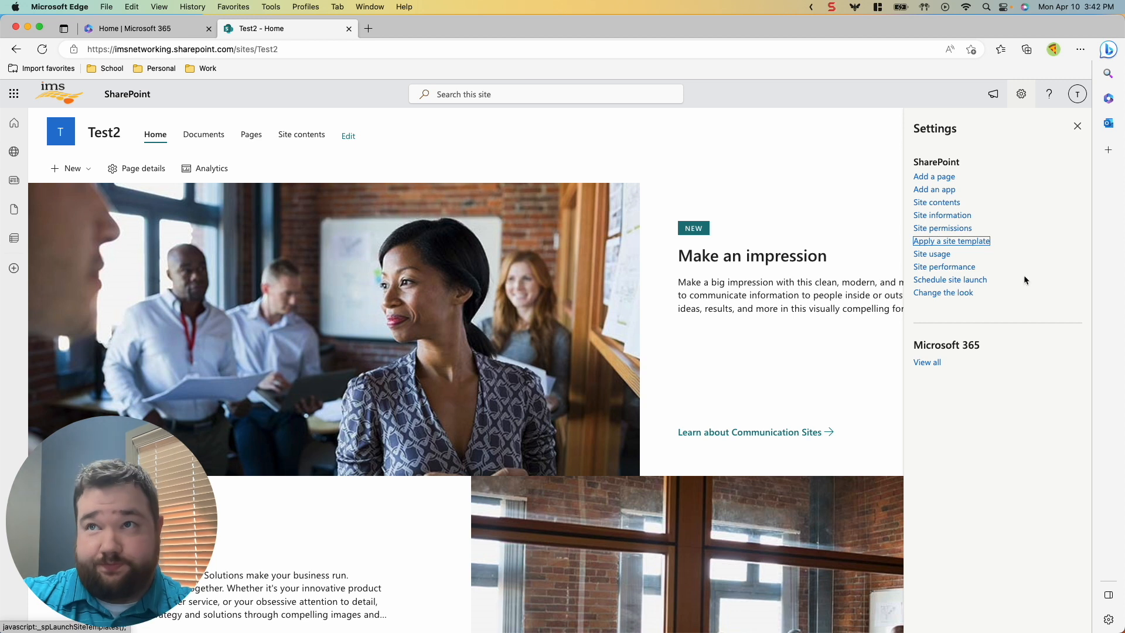
Step: In the site's look settings, preview the IMS Theme and select the Teal SharePoint theme instead
{"action": "left_click", "coordinate": [951, 293]}
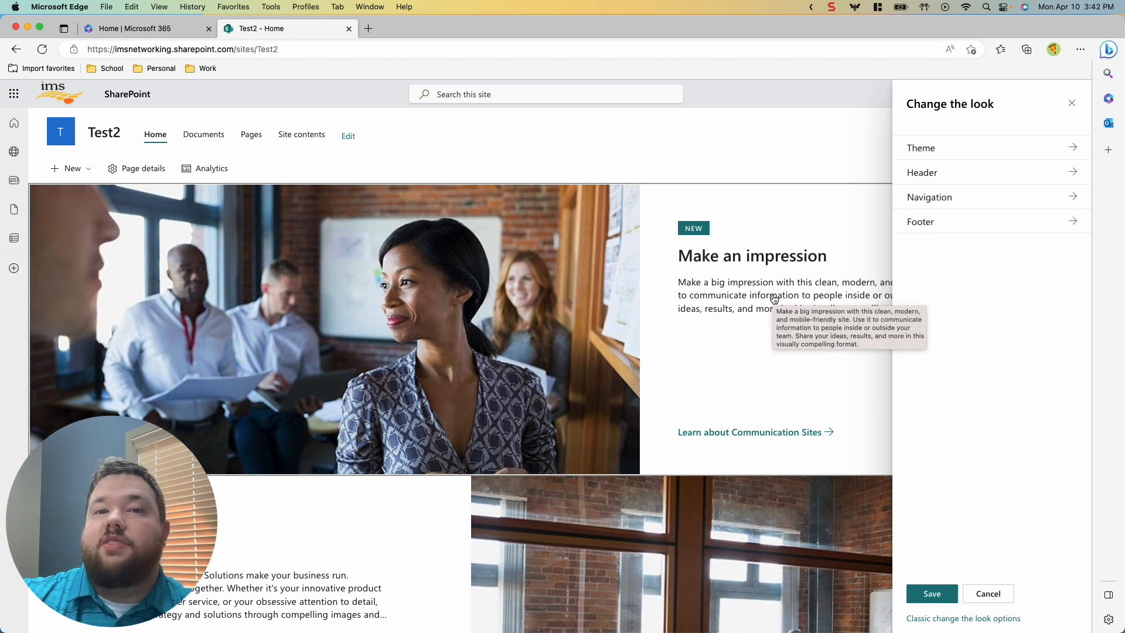
{"action": "left_click", "coordinate": [954, 147]}
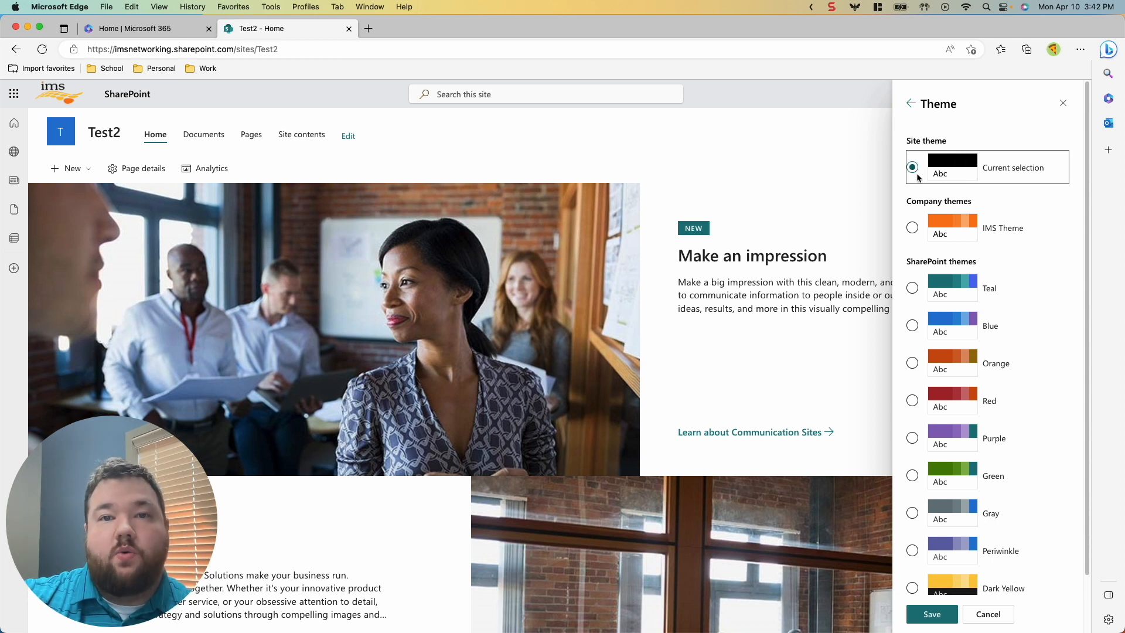
{"action": "left_click", "coordinate": [921, 234]}
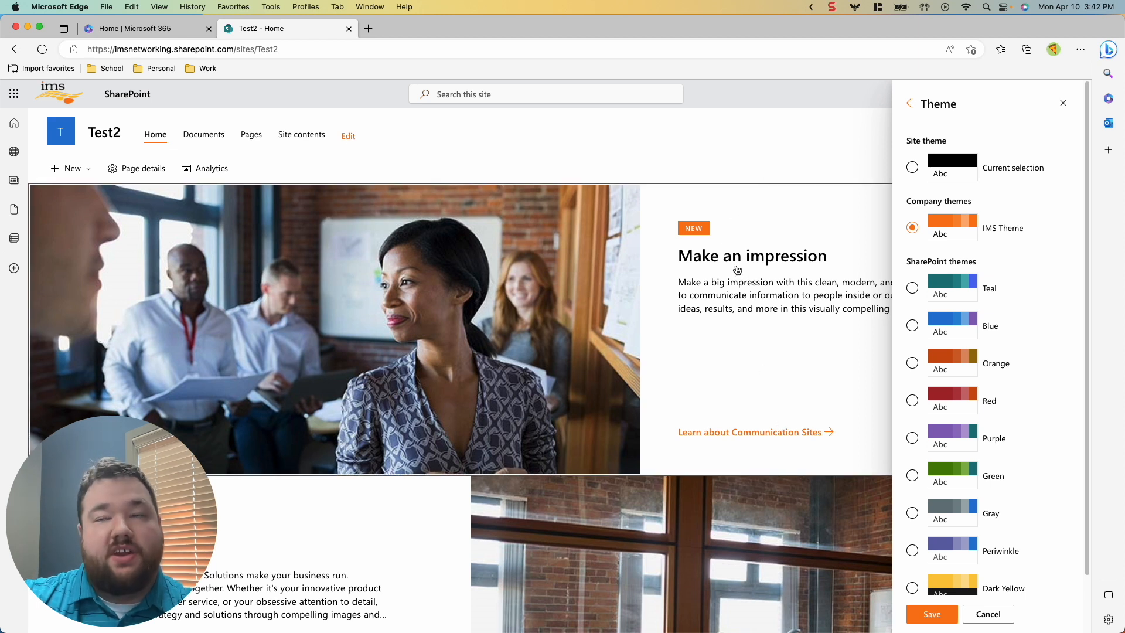
{"action": "left_click", "coordinate": [913, 289]}
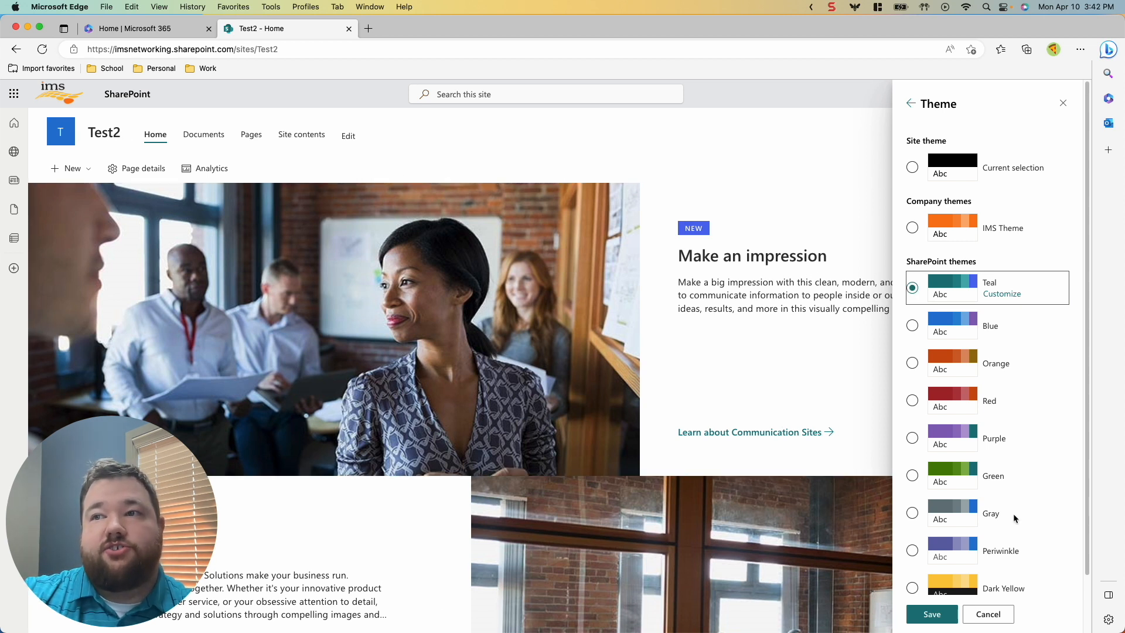
{"action": "mouse_move", "coordinate": [1088, 484]}
{"action": "left_mouse_down"}
{"action": "mouse_move", "coordinate": [1089, 530]}
{"action": "mouse_move", "coordinate": [1081, 474]}
{"action": "left_mouse_up"}
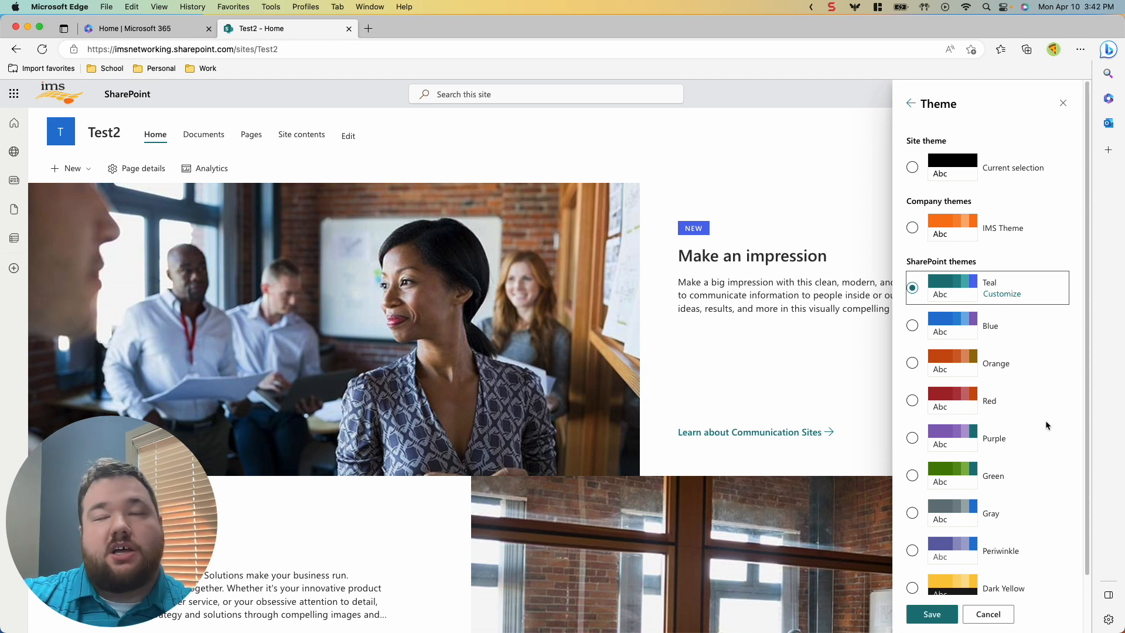
{"action": "left_click", "coordinate": [910, 103]}
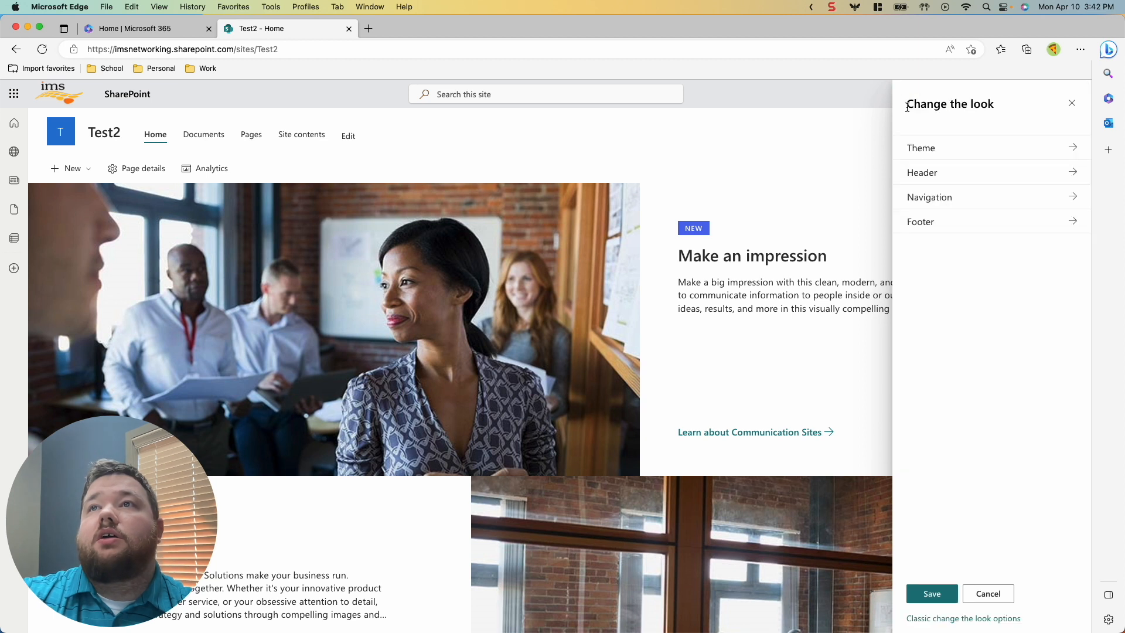
Step: Try the Minimal, Compact and Standard header layouts and set the site header layout to Extended
{"action": "left_click", "coordinate": [938, 181]}
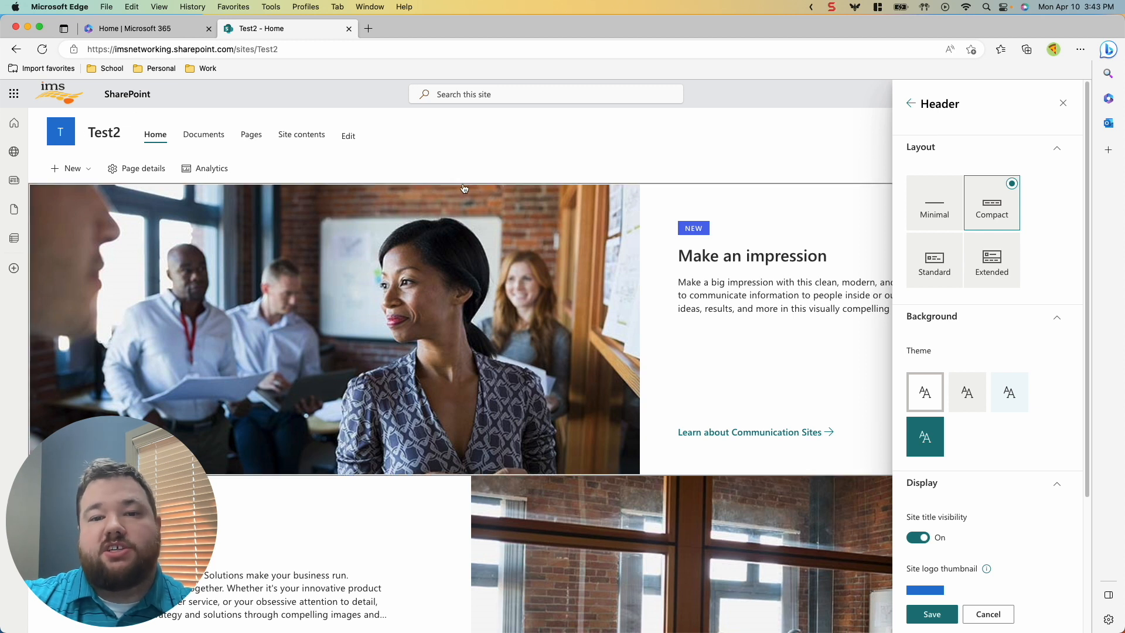
{"action": "left_click", "coordinate": [929, 213]}
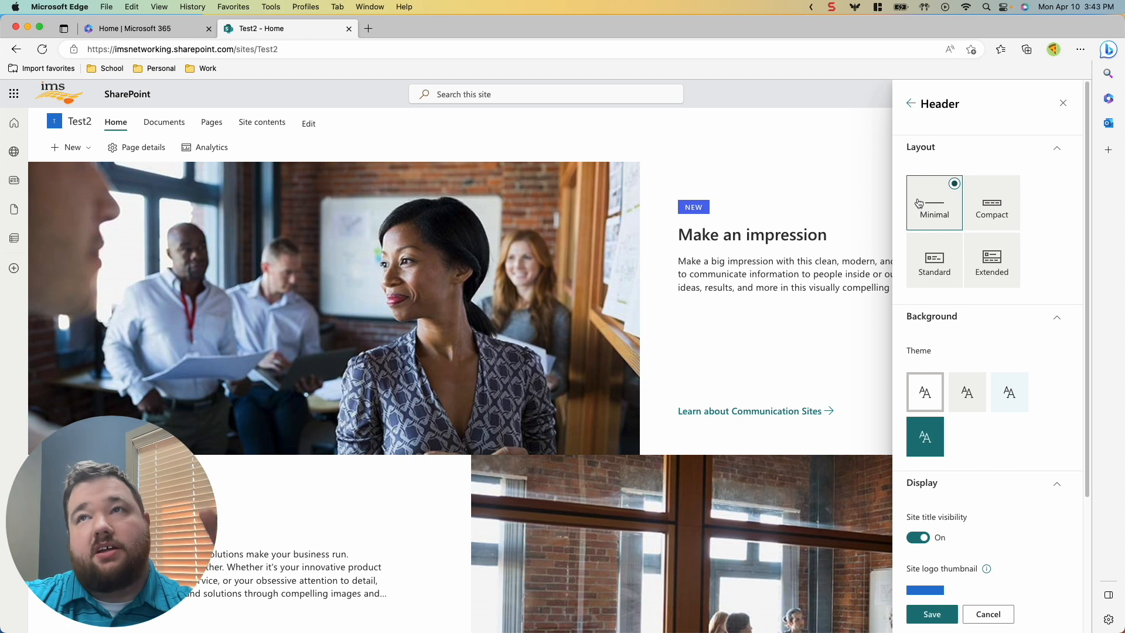
{"action": "left_click", "coordinate": [1013, 225]}
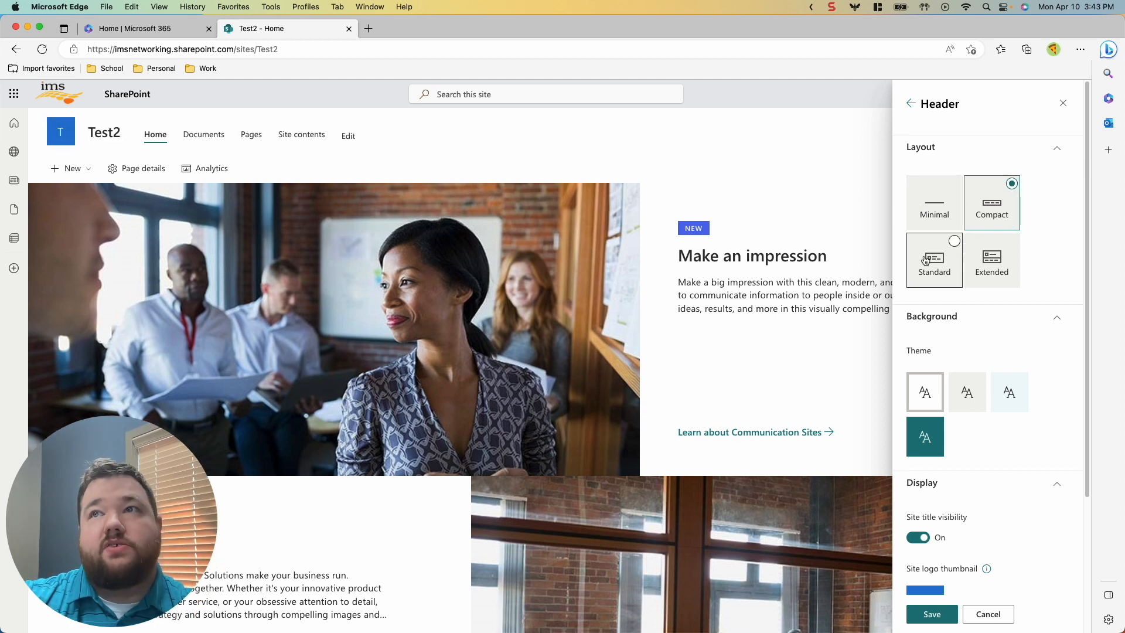
{"action": "left_click", "coordinate": [925, 260]}
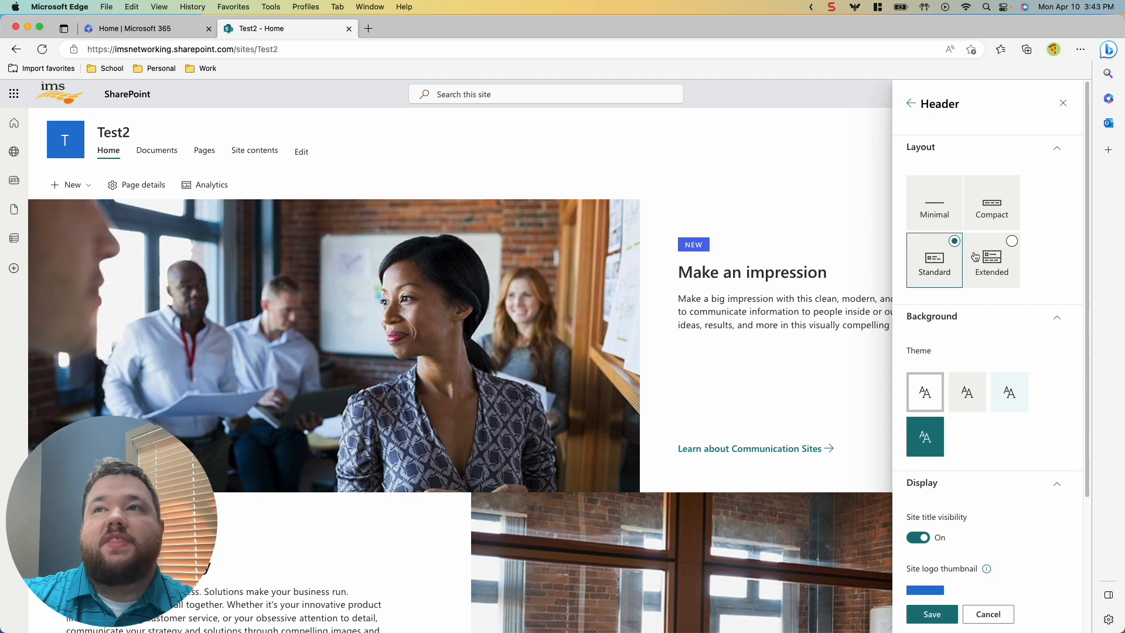
{"action": "left_click", "coordinate": [989, 263]}
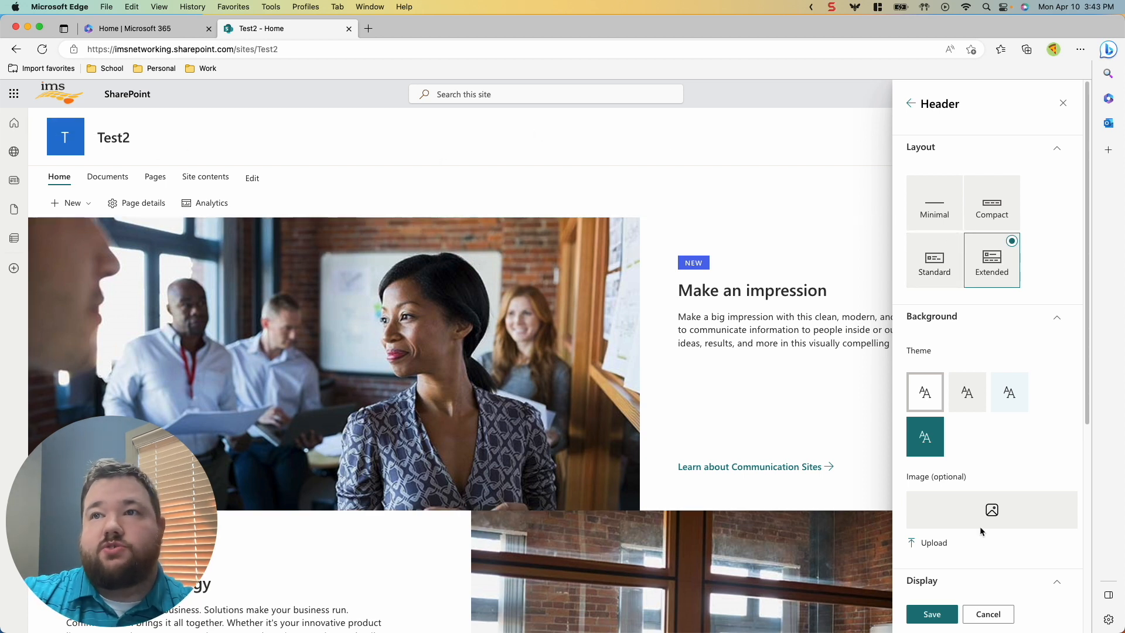
Step: Upload a forest landscape image from the Pictures folder as the header background and shift its focal point slightly left
{"action": "scroll", "coordinate": [980, 527], "scroll_direction": "down", "scroll_amount": 3}
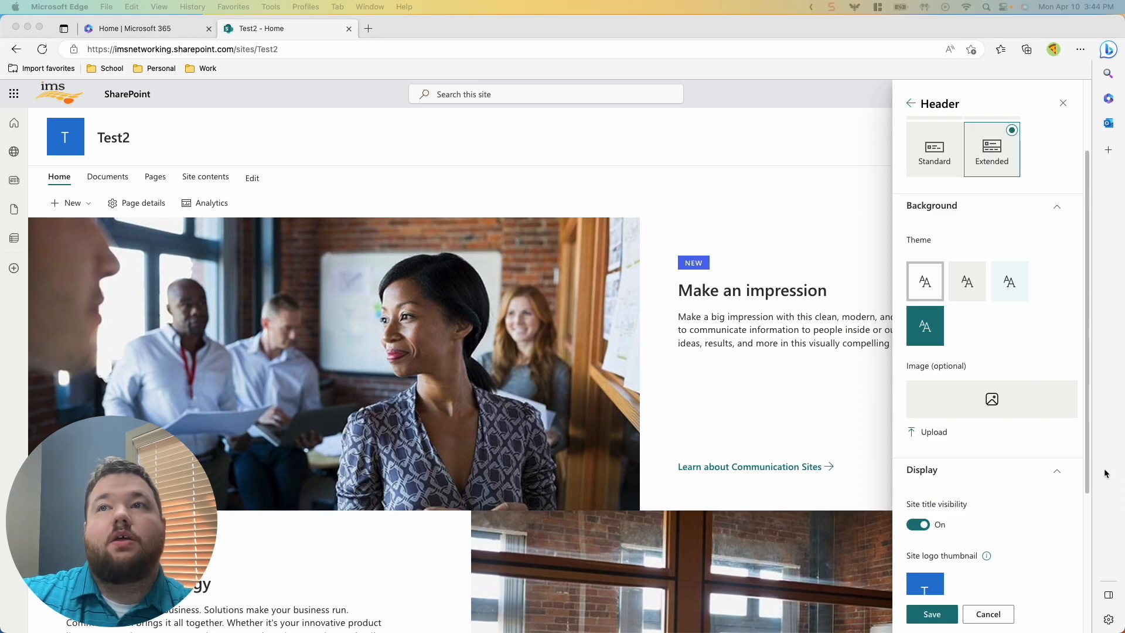
{"action": "left_click", "coordinate": [932, 436]}
{"action": "left_click", "coordinate": [929, 436]}
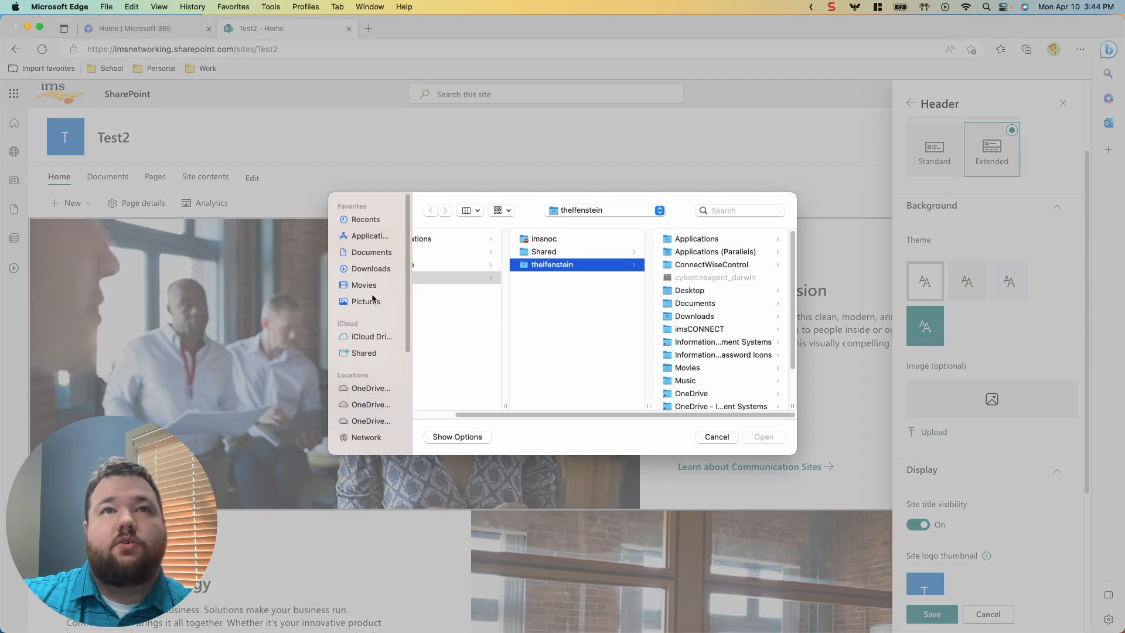
{"action": "left_click", "coordinate": [371, 301]}
{"action": "double_click", "coordinate": [465, 281]}
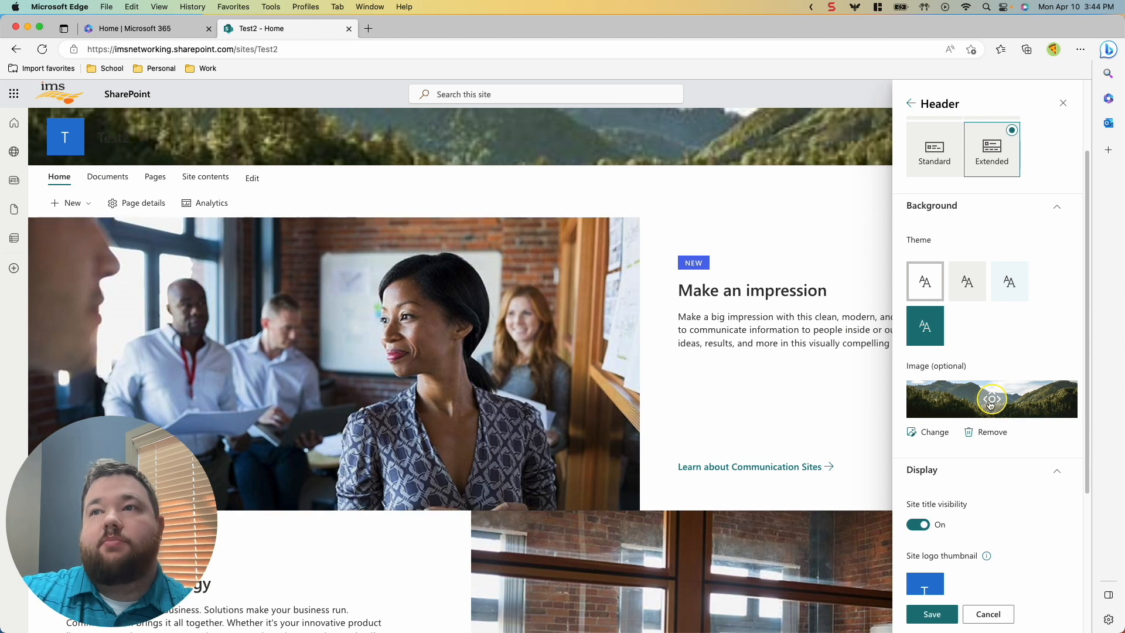
{"action": "mouse_move", "coordinate": [990, 405]}
{"action": "left_mouse_down"}
{"action": "mouse_move", "coordinate": [1008, 404]}
{"action": "mouse_move", "coordinate": [976, 403]}
{"action": "left_mouse_up"}
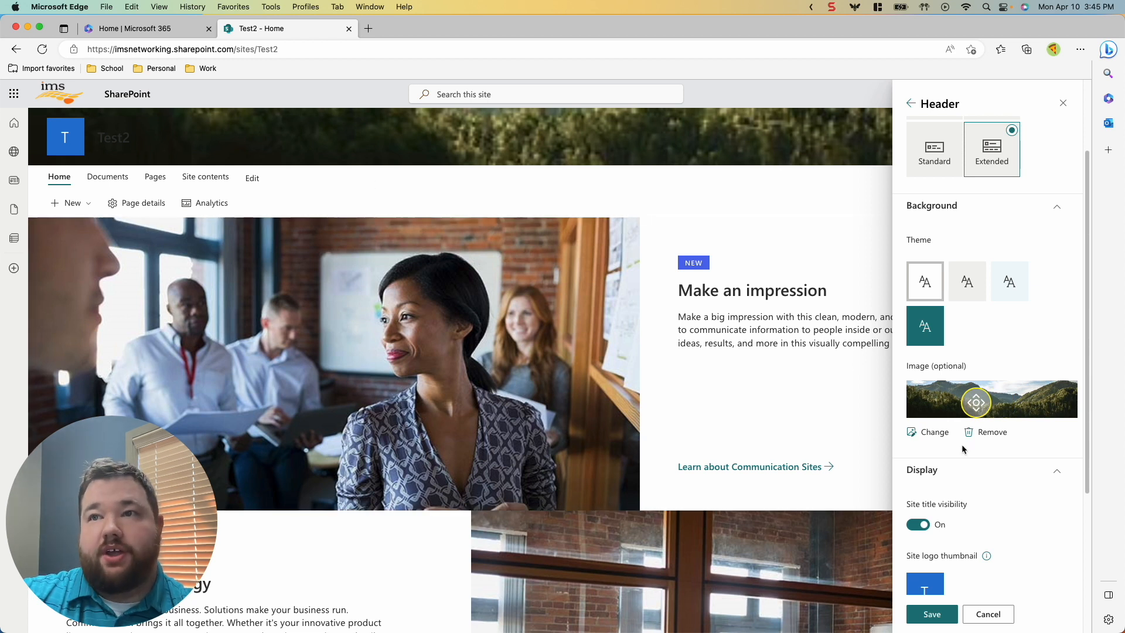
Step: Turn the site title visibility off in the header display options and switch it back on
{"action": "scroll", "coordinate": [964, 445], "scroll_direction": "down", "scroll_amount": 5}
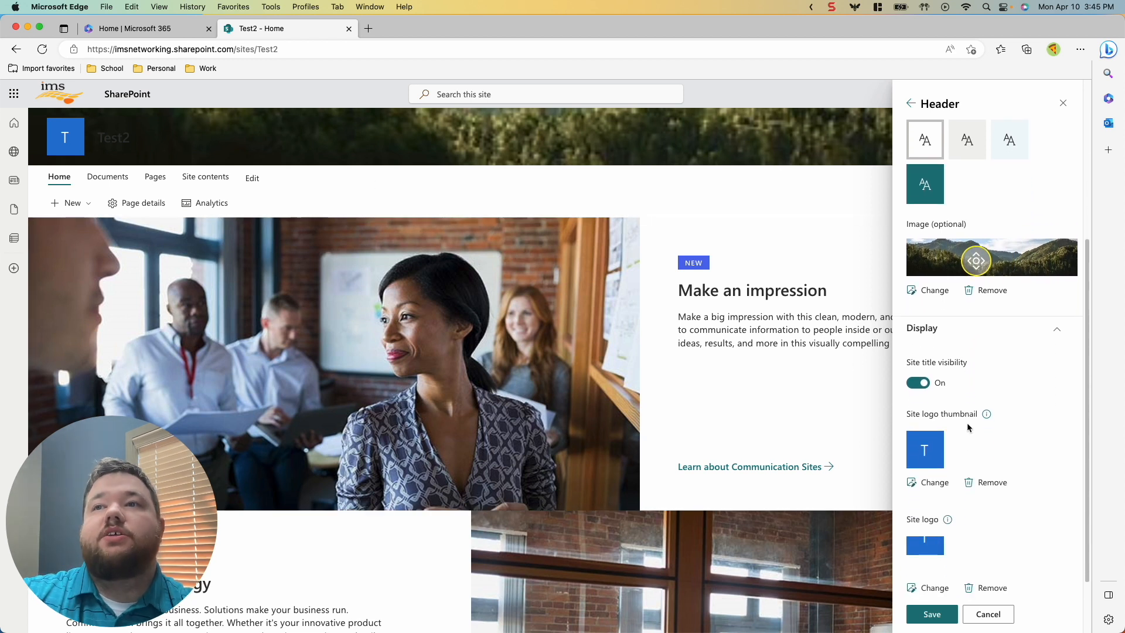
{"action": "scroll", "coordinate": [967, 423], "scroll_direction": "down", "scroll_amount": 2}
{"action": "left_click", "coordinate": [920, 322]}
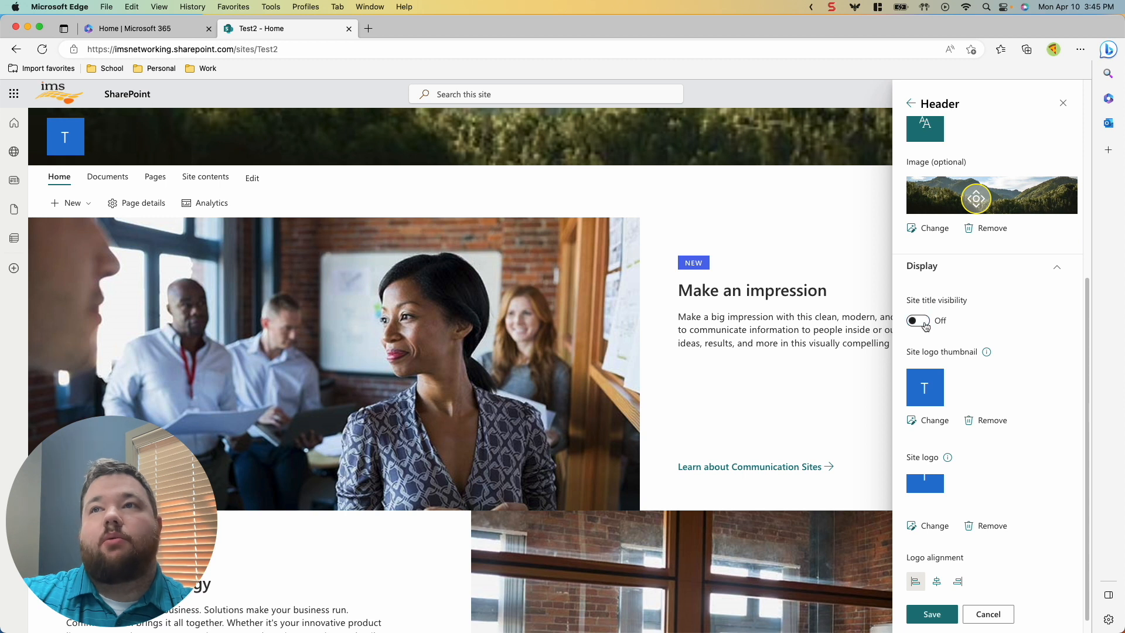
{"action": "left_click", "coordinate": [925, 323]}
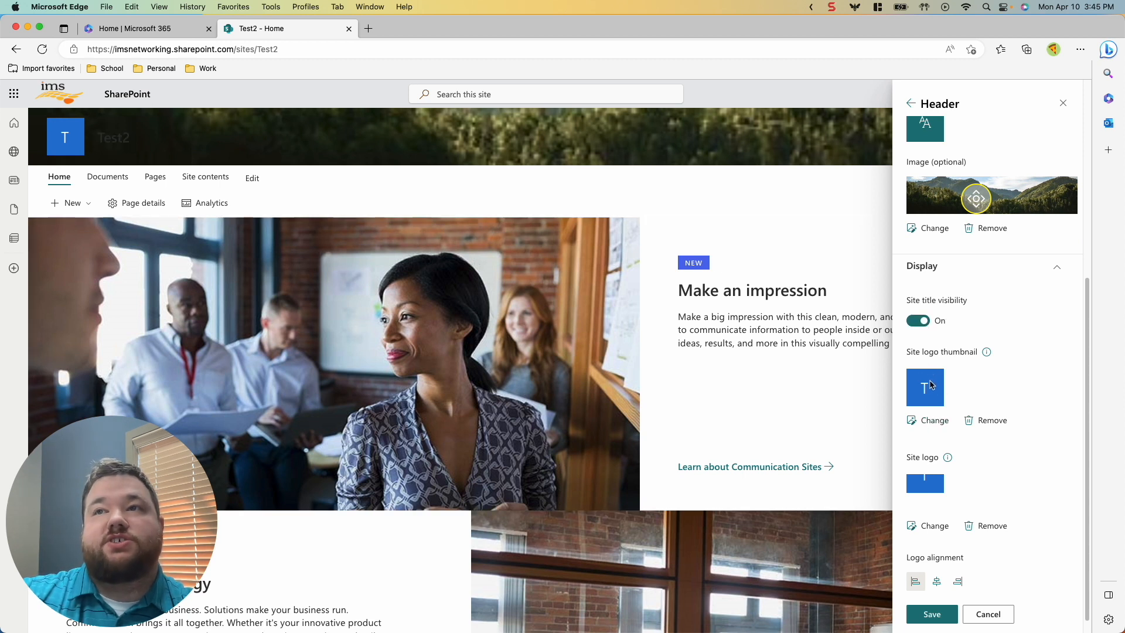
Step: Try centre and right alignment for the header logo and return it to left alignment
{"action": "scroll", "coordinate": [929, 387], "scroll_direction": "down", "scroll_amount": 1}
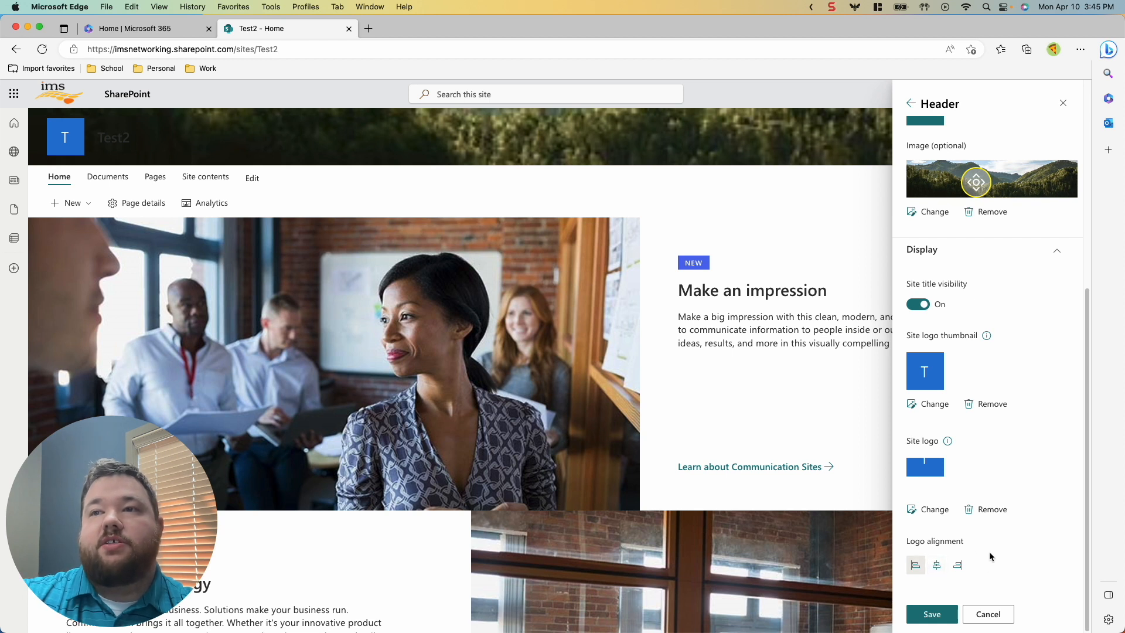
{"action": "left_click", "coordinate": [936, 566]}
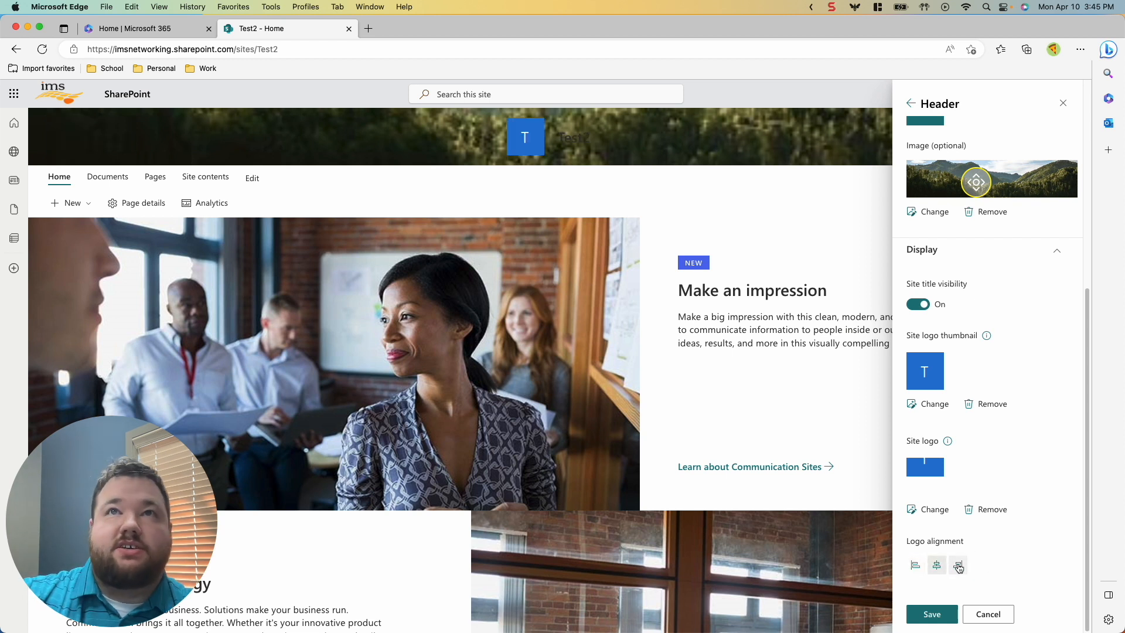
{"action": "left_click", "coordinate": [956, 566]}
{"action": "left_click", "coordinate": [916, 566]}
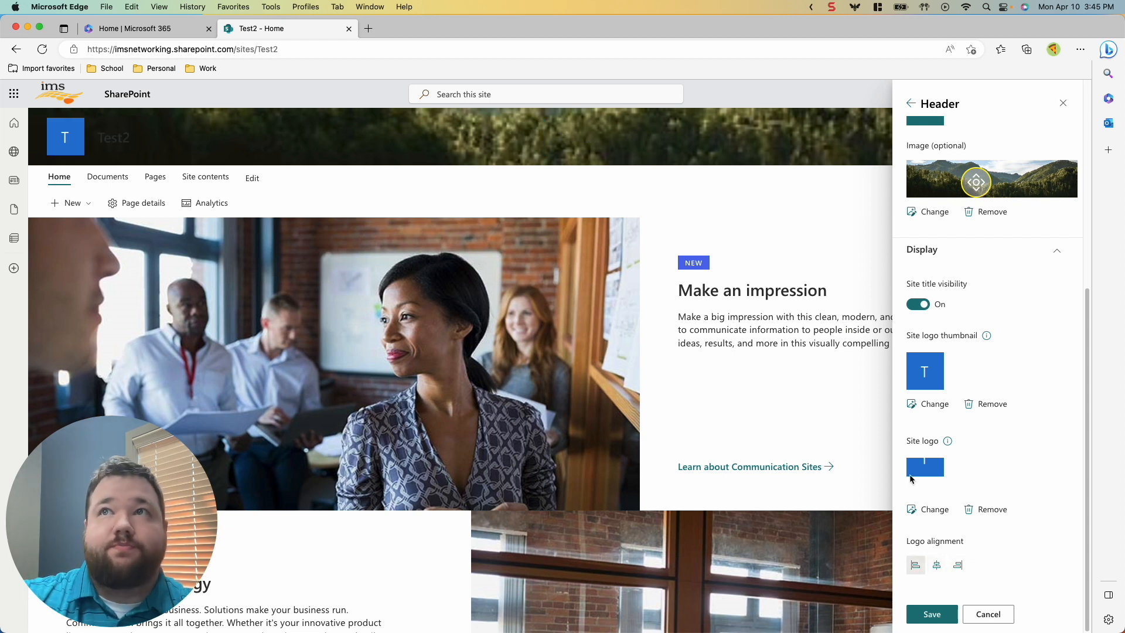
Step: Set the site navigation menu style to Cascading and save the navigation settings
{"action": "left_click", "coordinate": [910, 103]}
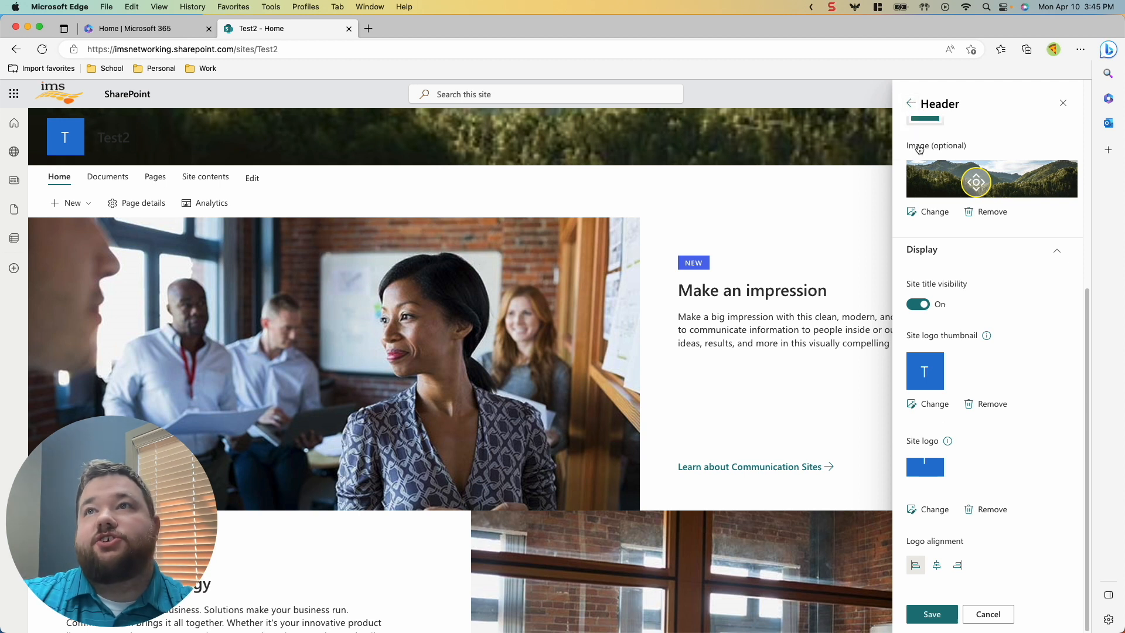
{"action": "left_click", "coordinate": [944, 205]}
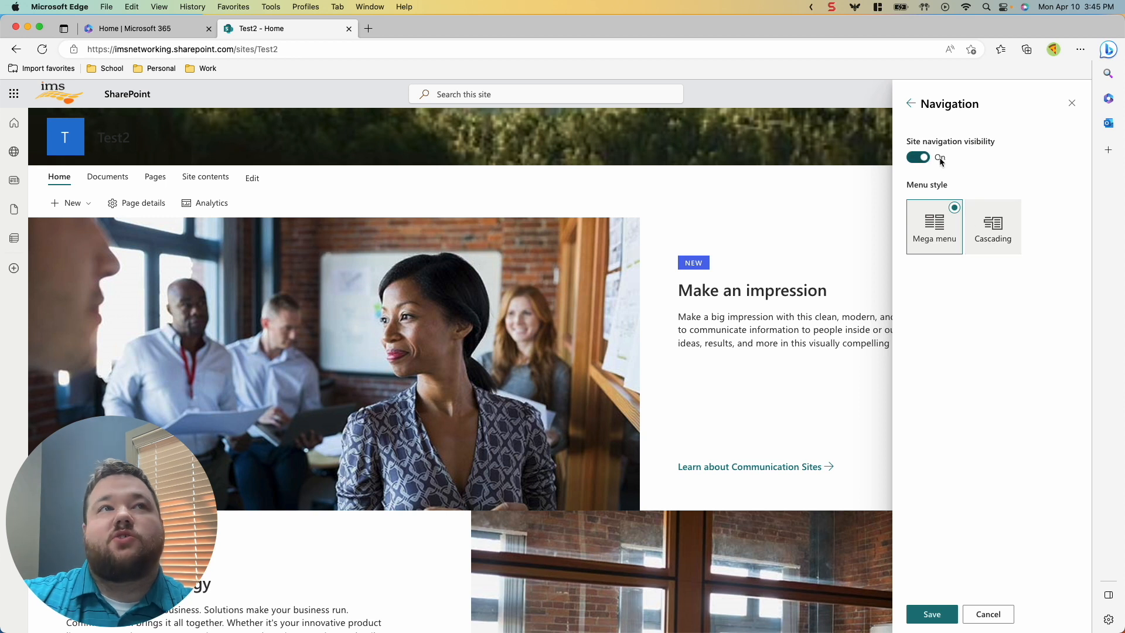
{"action": "left_click", "coordinate": [999, 234]}
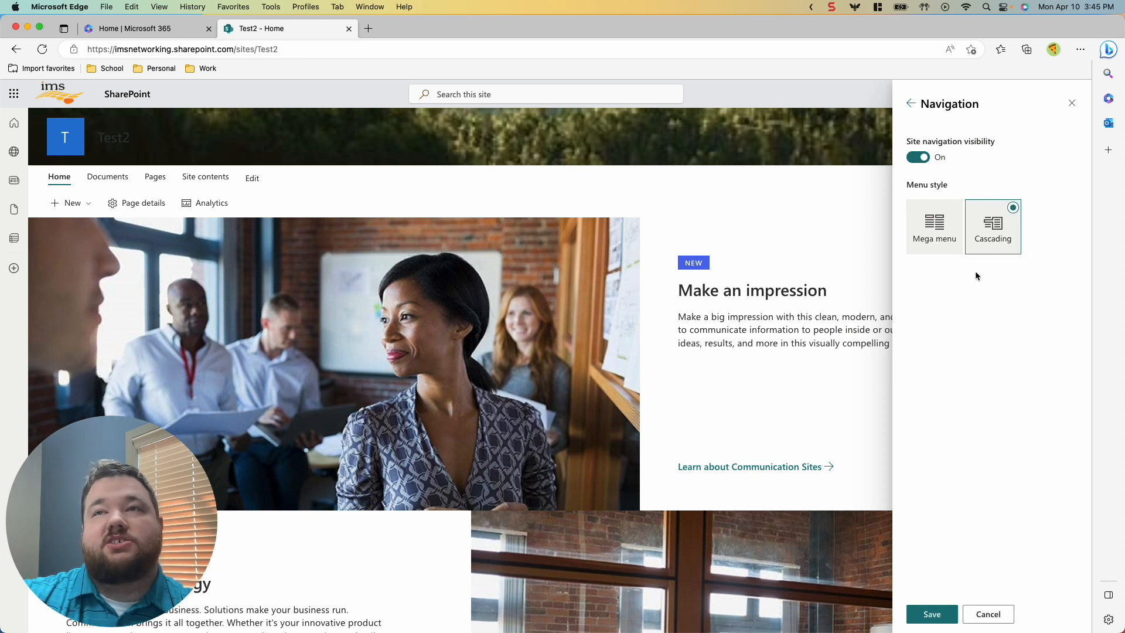
{"action": "left_click", "coordinate": [939, 619]}
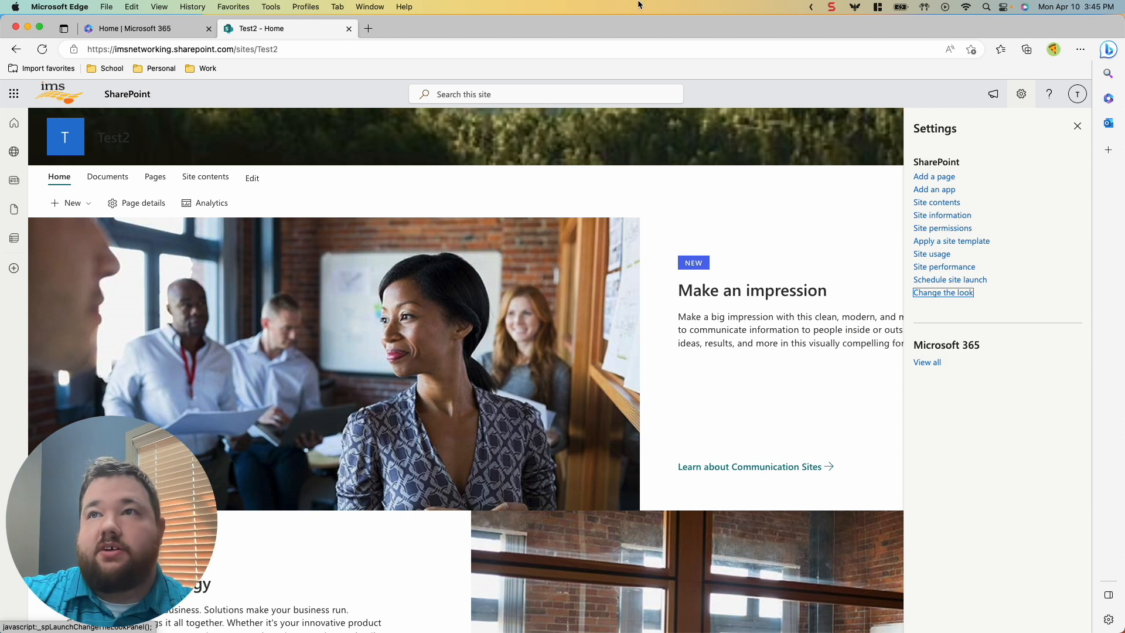
Step: Try the Extended layout for the site footer and return it to Simple
{"action": "left_click", "coordinate": [957, 294]}
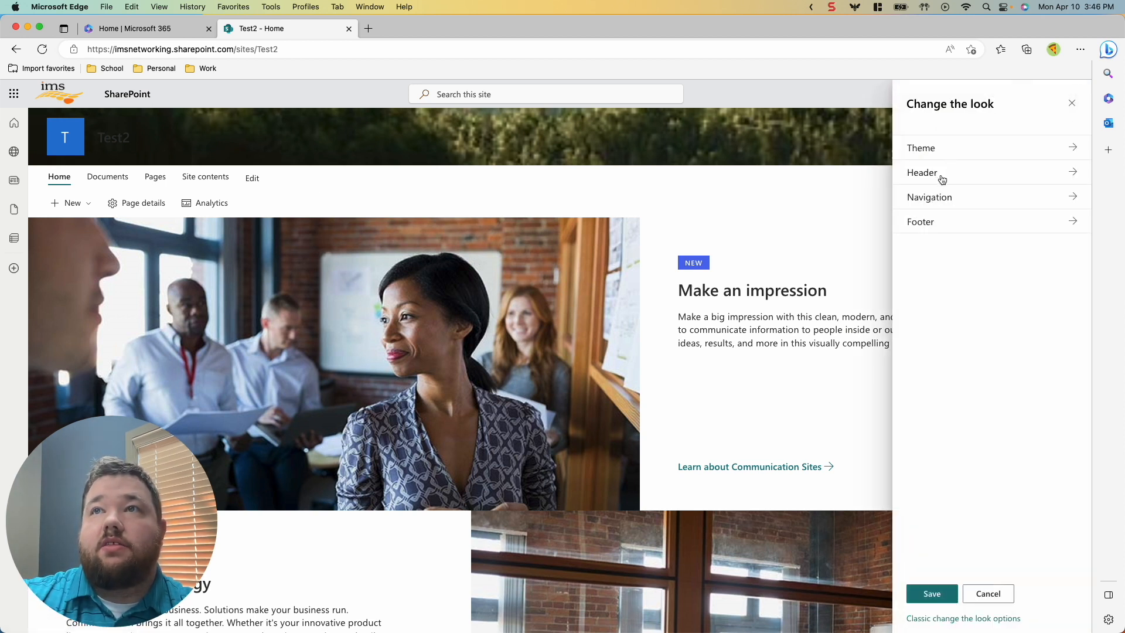
{"action": "left_click", "coordinate": [948, 226]}
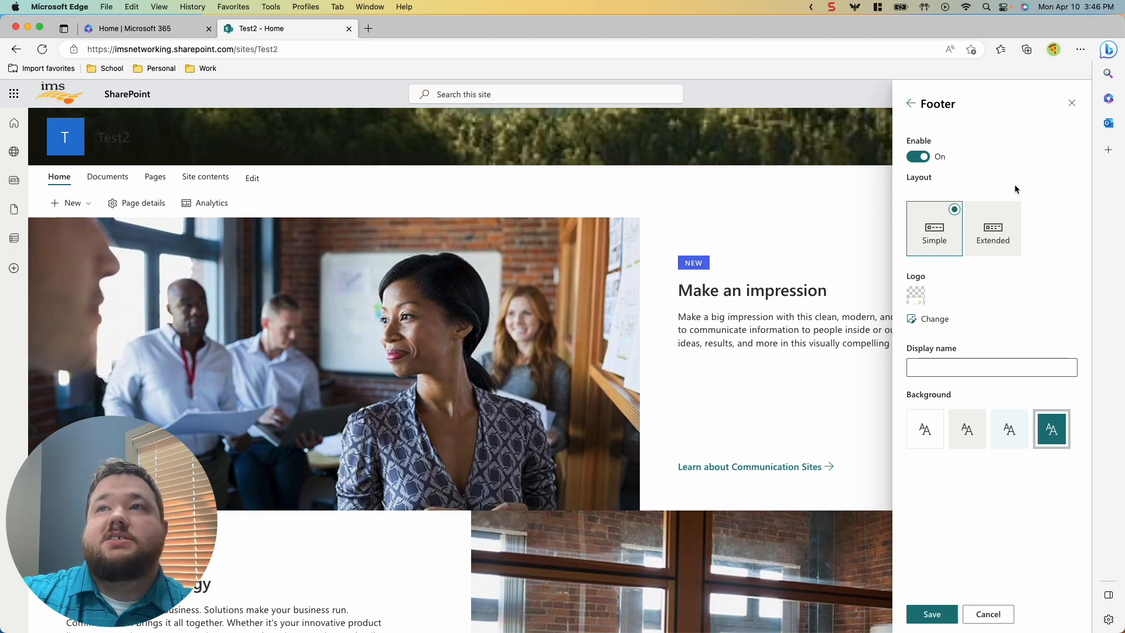
{"action": "left_click", "coordinate": [996, 230]}
{"action": "scroll", "coordinate": [855, 286], "scroll_direction": "down", "scroll_amount": 10}
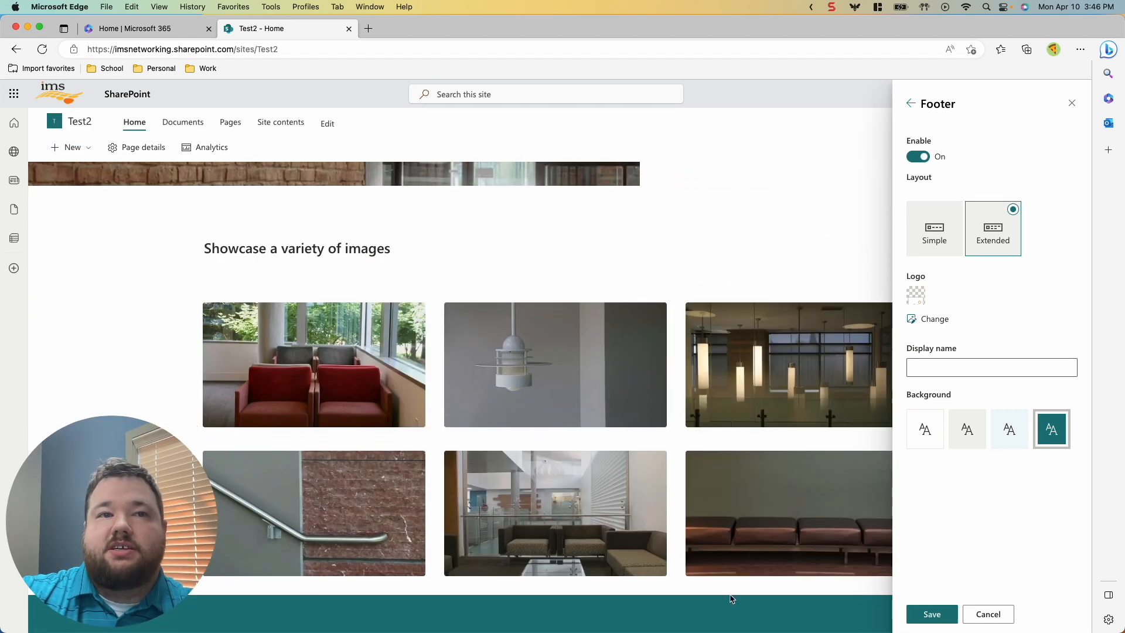
{"action": "left_click", "coordinate": [927, 243]}
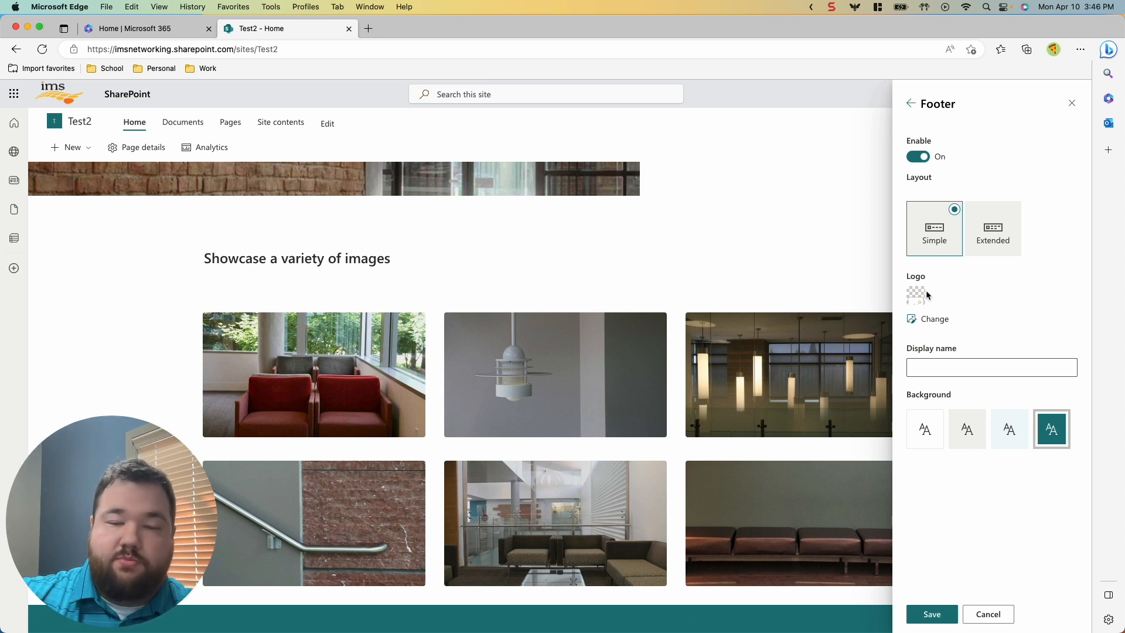
Step: Try the light blue, grey and white footer backgrounds, then discard the footer changes and stay on the Test2 home page
{"action": "left_click", "coordinate": [1010, 431]}
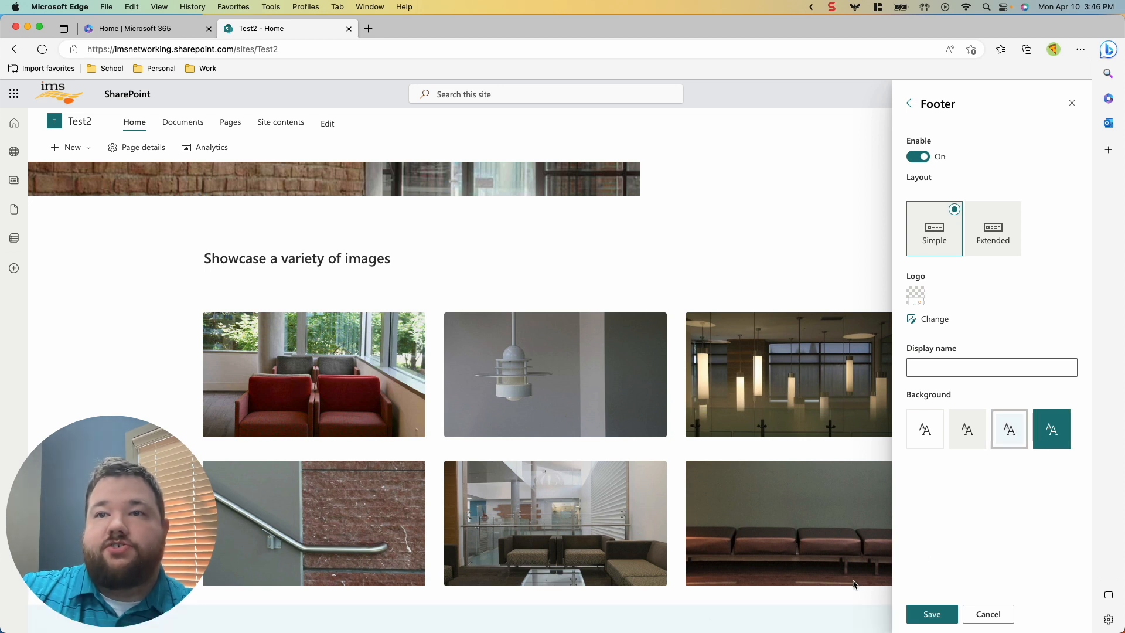
{"action": "left_click", "coordinate": [967, 431]}
{"action": "left_click", "coordinate": [917, 447]}
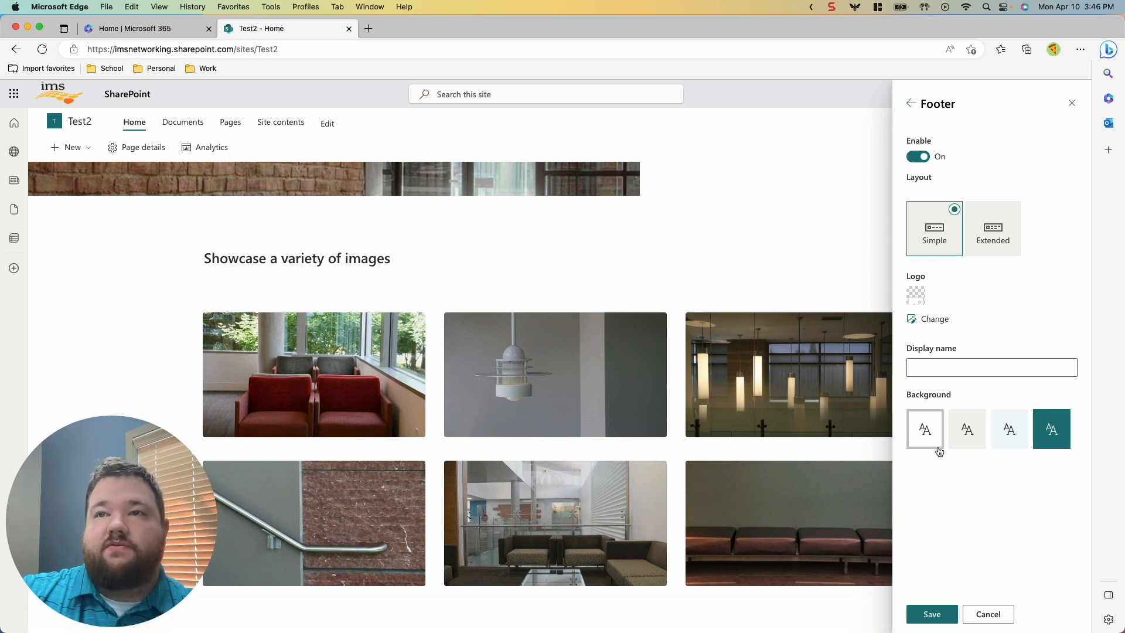
{"action": "left_click", "coordinate": [968, 445]}
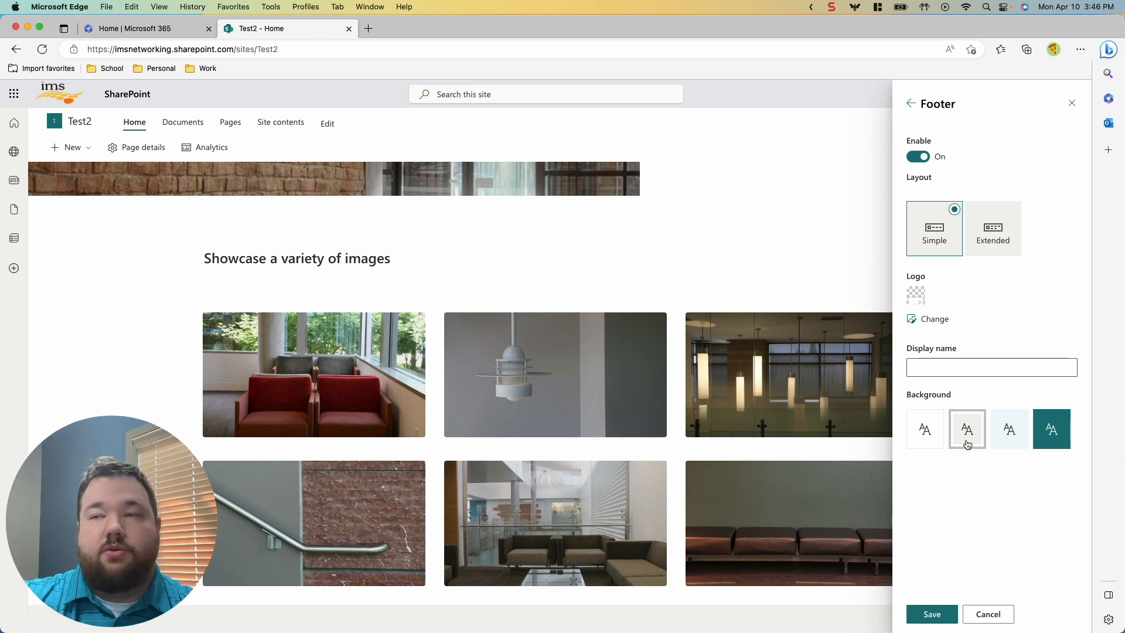
{"action": "left_click", "coordinate": [999, 438]}
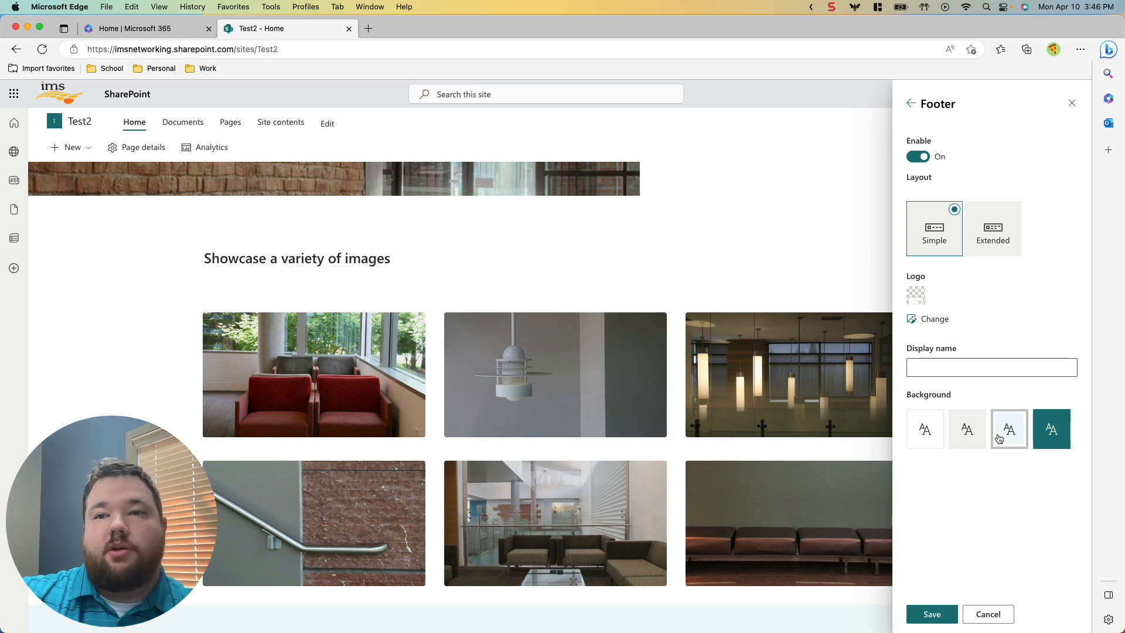
{"action": "left_click", "coordinate": [909, 106]}
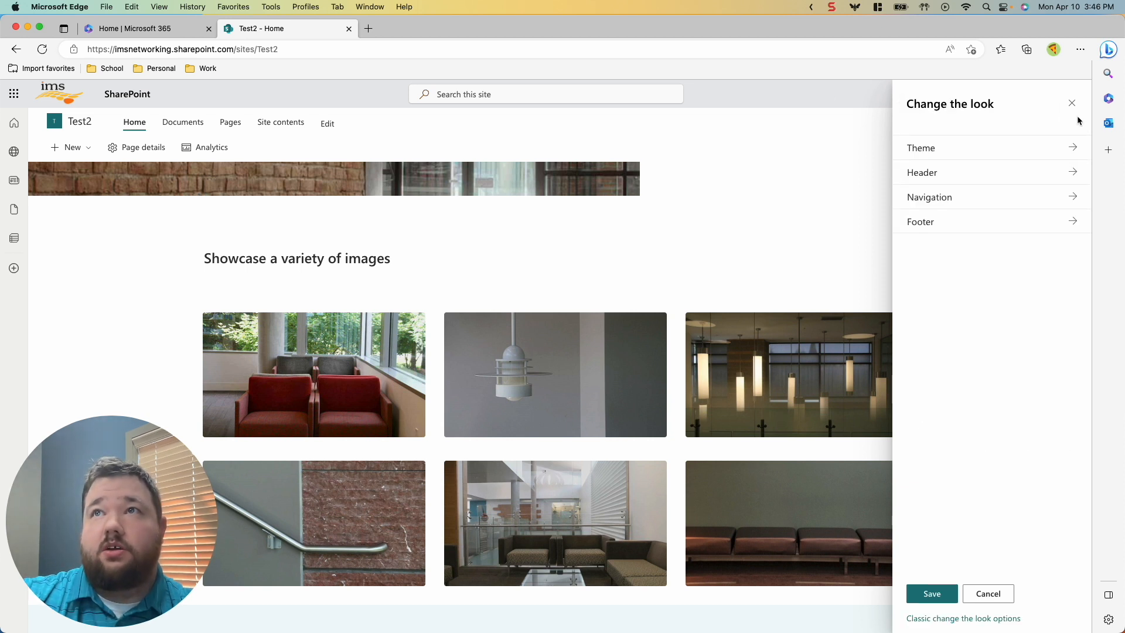
{"action": "left_click", "coordinate": [988, 594]}
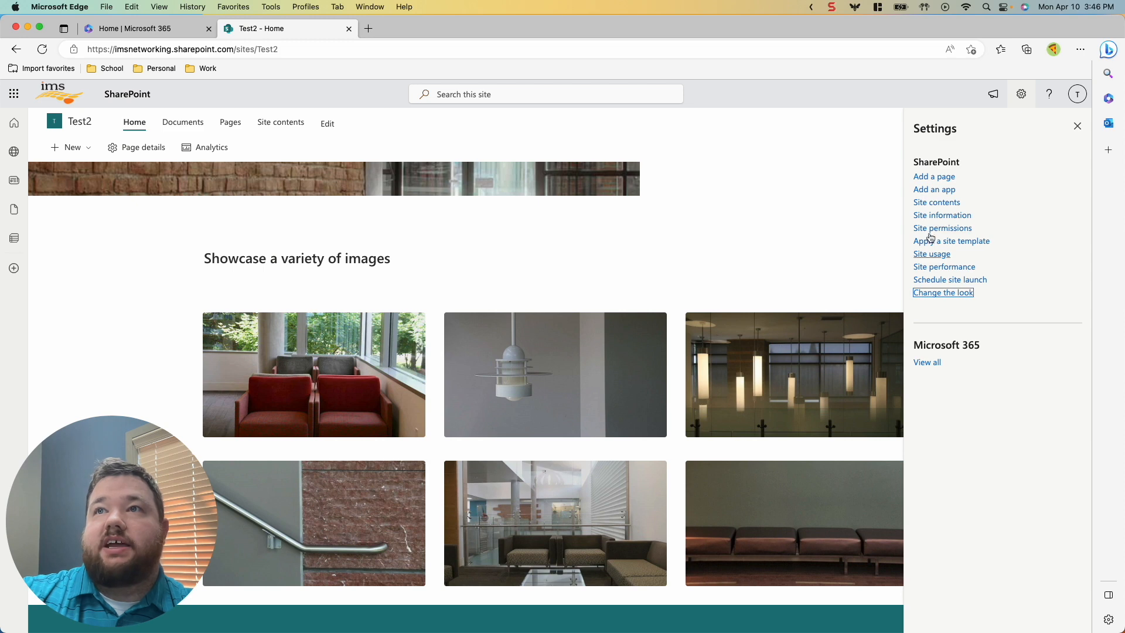
{"action": "left_click", "coordinate": [820, 346]}
{"action": "left_click", "coordinate": [257, 29]}
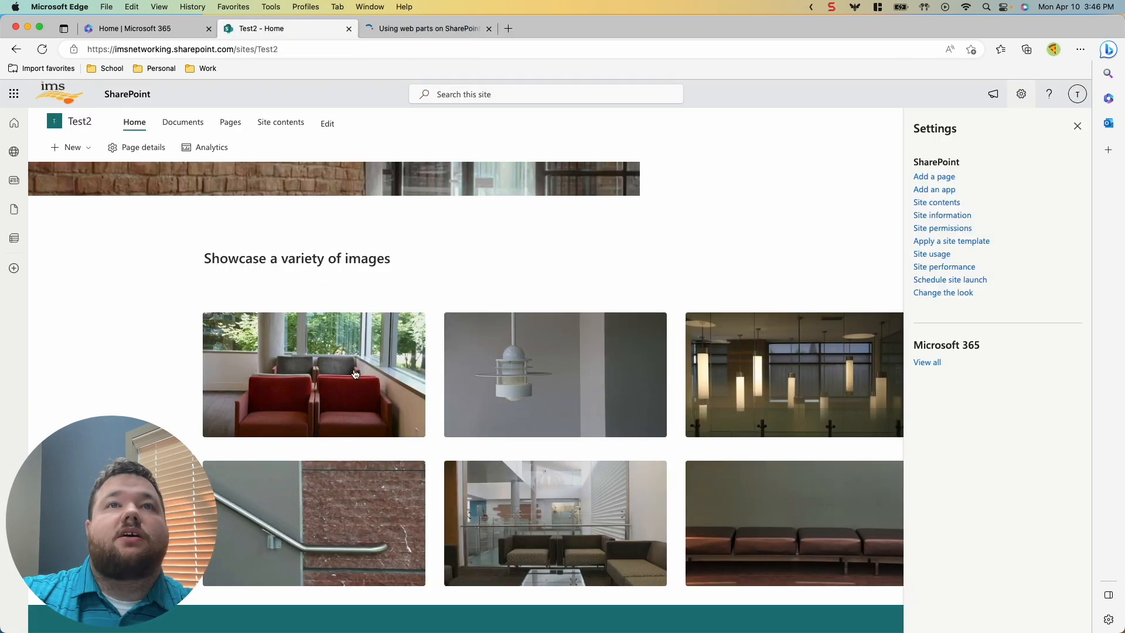
{"action": "scroll", "coordinate": [355, 374], "scroll_direction": "up", "scroll_amount": 10}
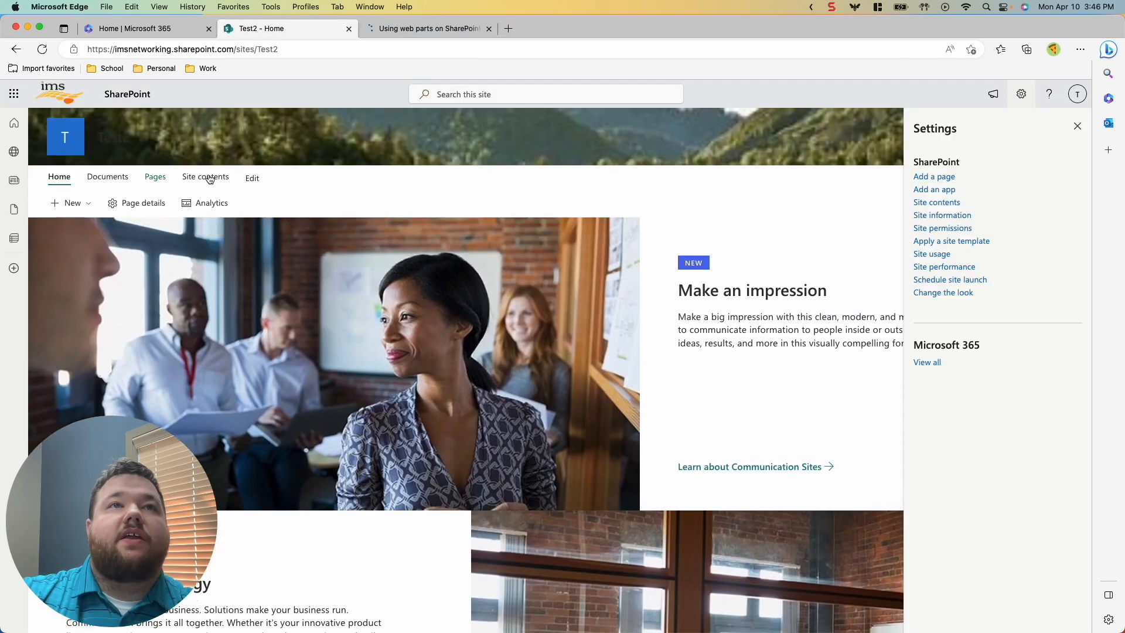
{"action": "left_click", "coordinate": [252, 181]}
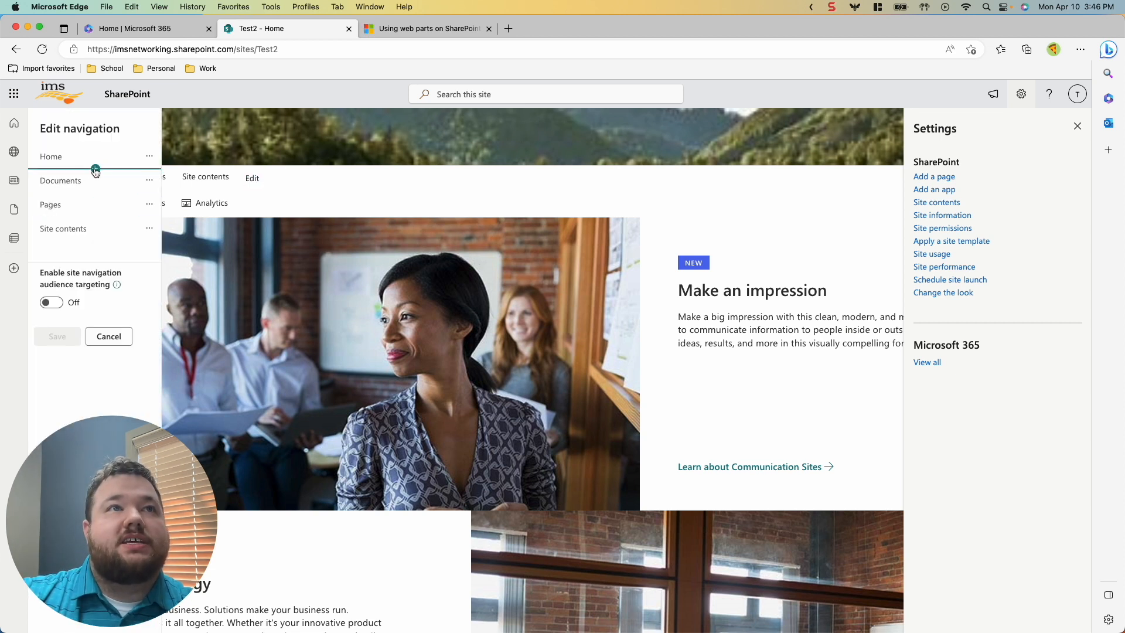
{"action": "left_click", "coordinate": [96, 170]}
{"action": "left_click", "coordinate": [237, 195]}
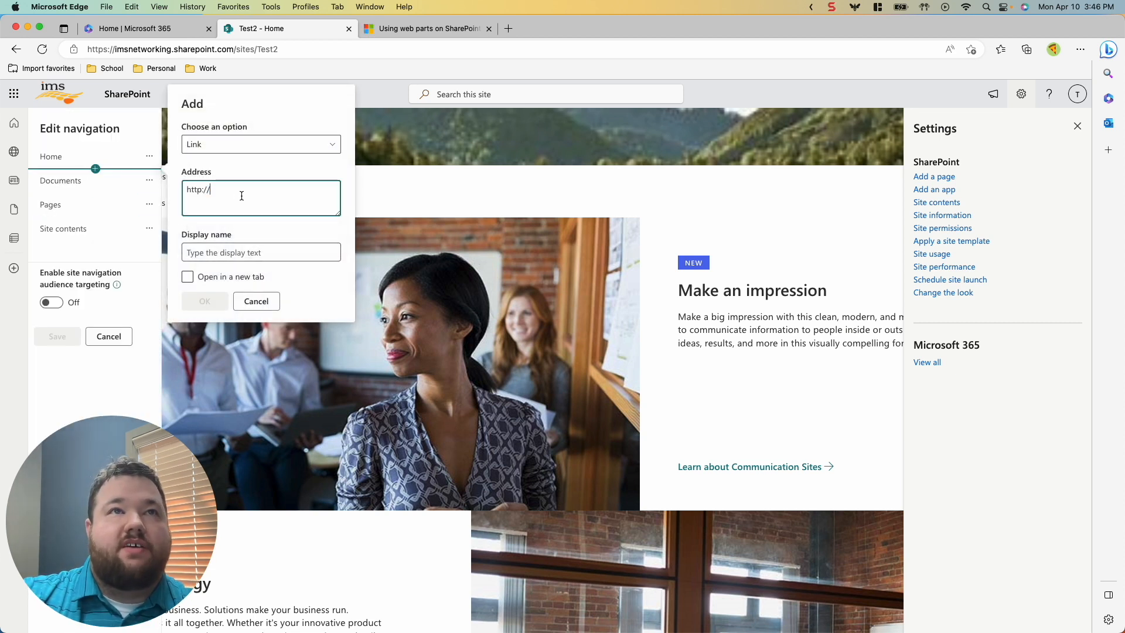
{"action": "type", "text": "google.com"}
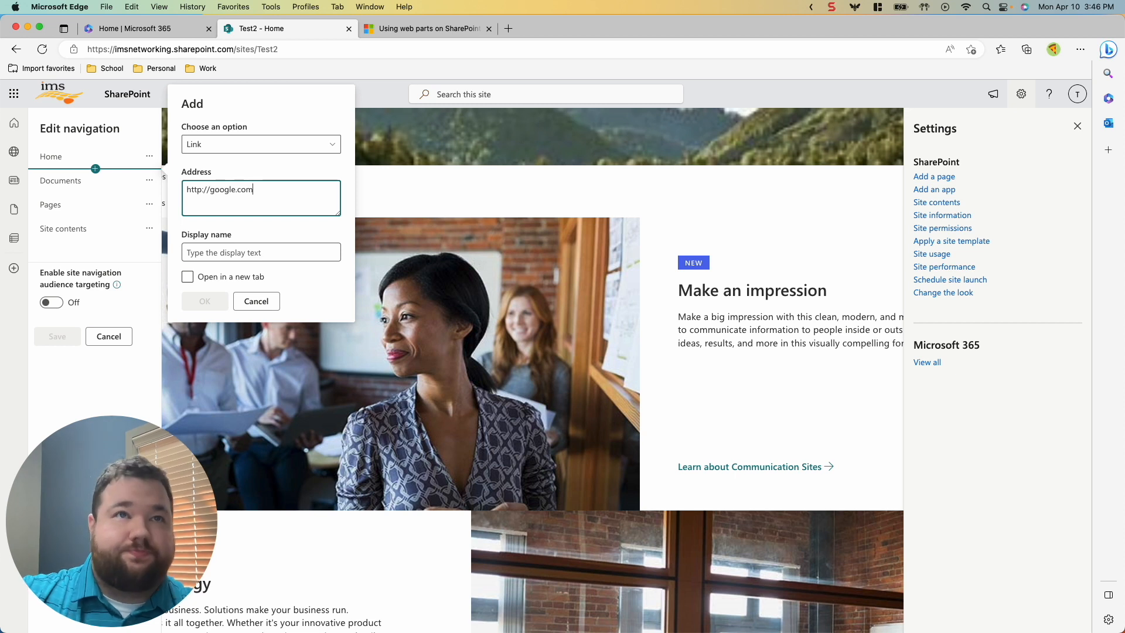
{"action": "left_click", "coordinate": [236, 281]}
{"action": "left_click", "coordinate": [239, 255]}
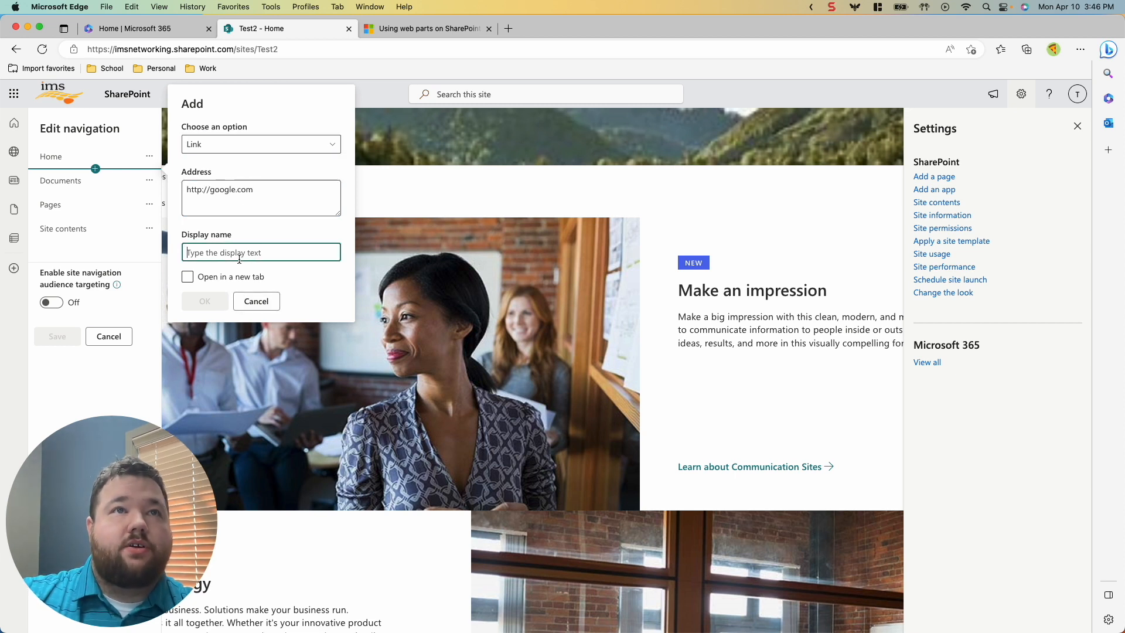
{"action": "type", "text": "Google"}
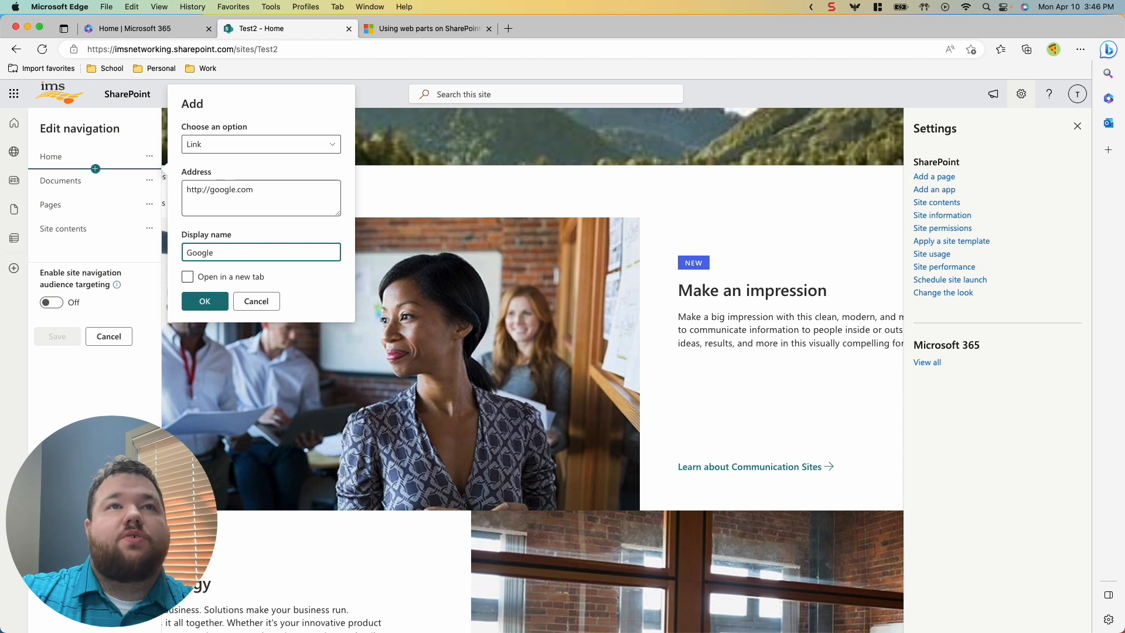
{"action": "left_click", "coordinate": [222, 300]}
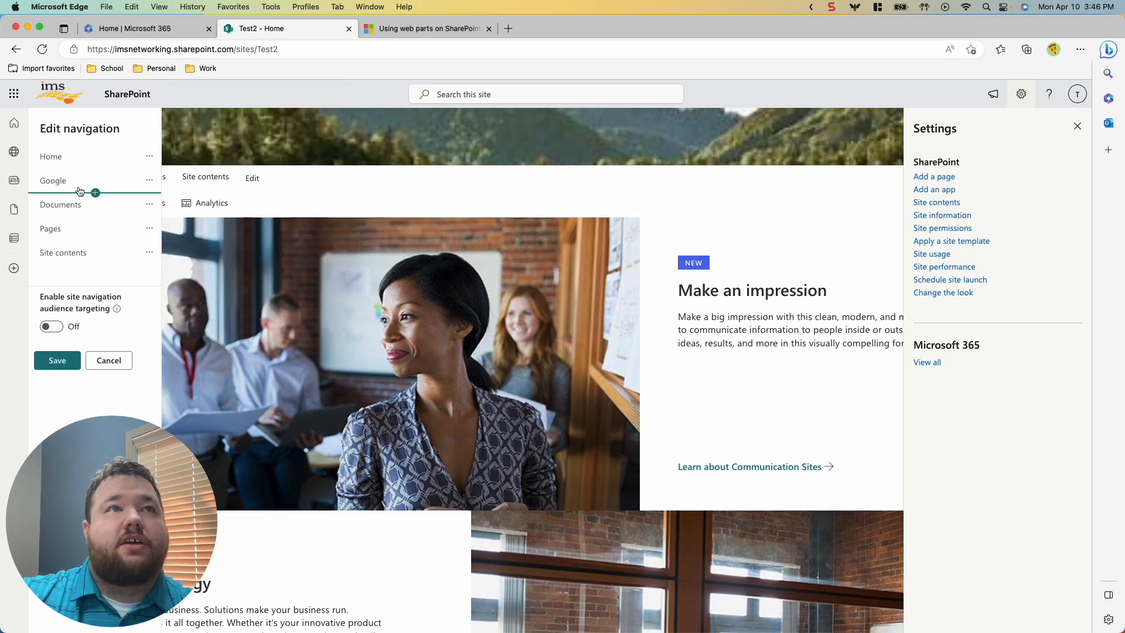
Step: Make the Google link a sub-link of Home, save the navigation and expand the Home entry to check it
{"action": "left_click_drag", "start_coordinate": [75, 183], "coordinate": [92, 176]}
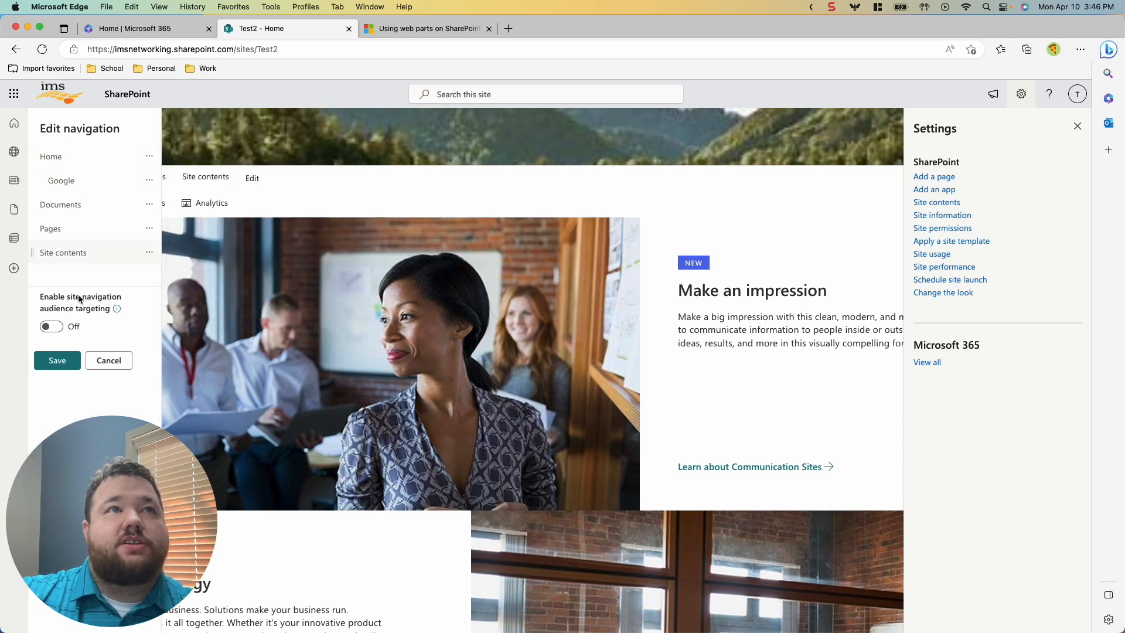
{"action": "left_click", "coordinate": [51, 360]}
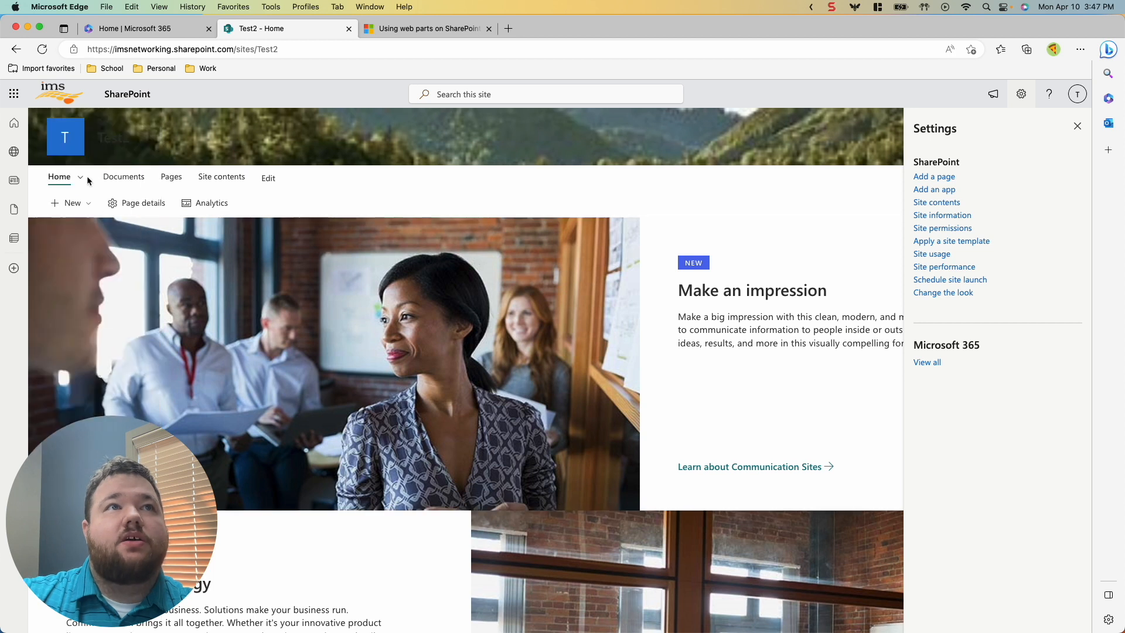
{"action": "left_click", "coordinate": [81, 178]}
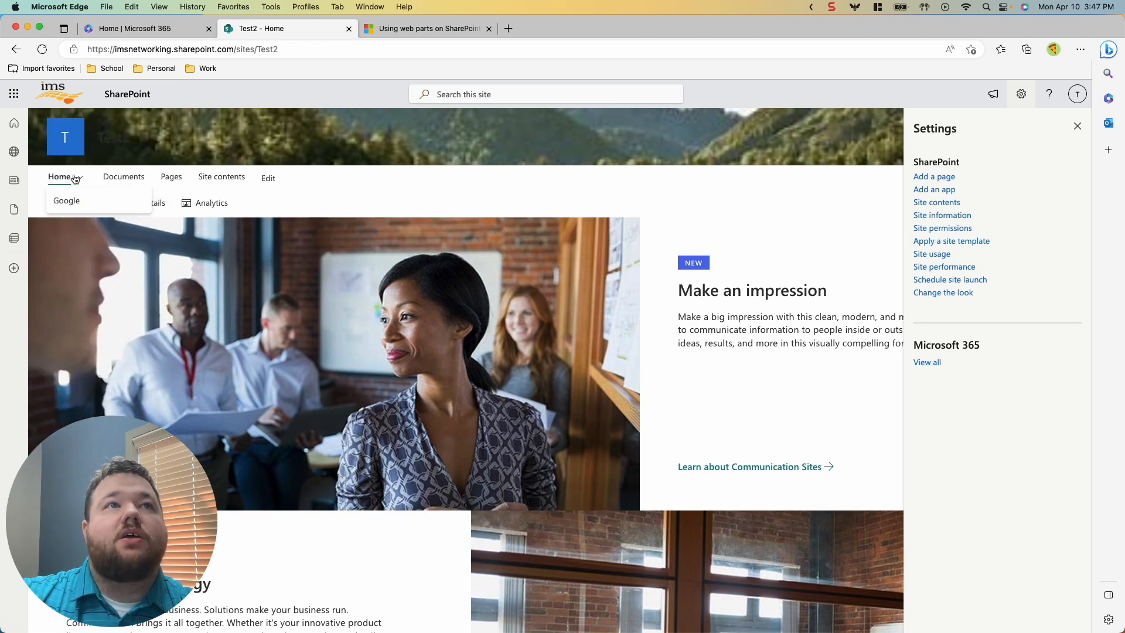
{"action": "left_click", "coordinate": [268, 179]}
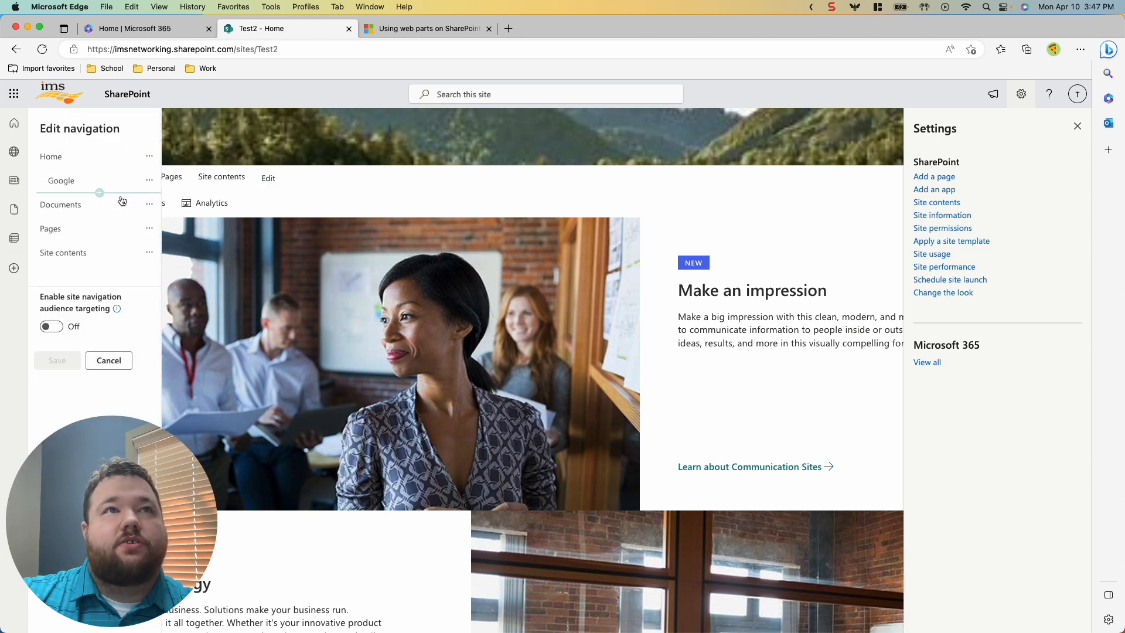
{"action": "left_click", "coordinate": [100, 192]}
{"action": "left_click", "coordinate": [226, 212]}
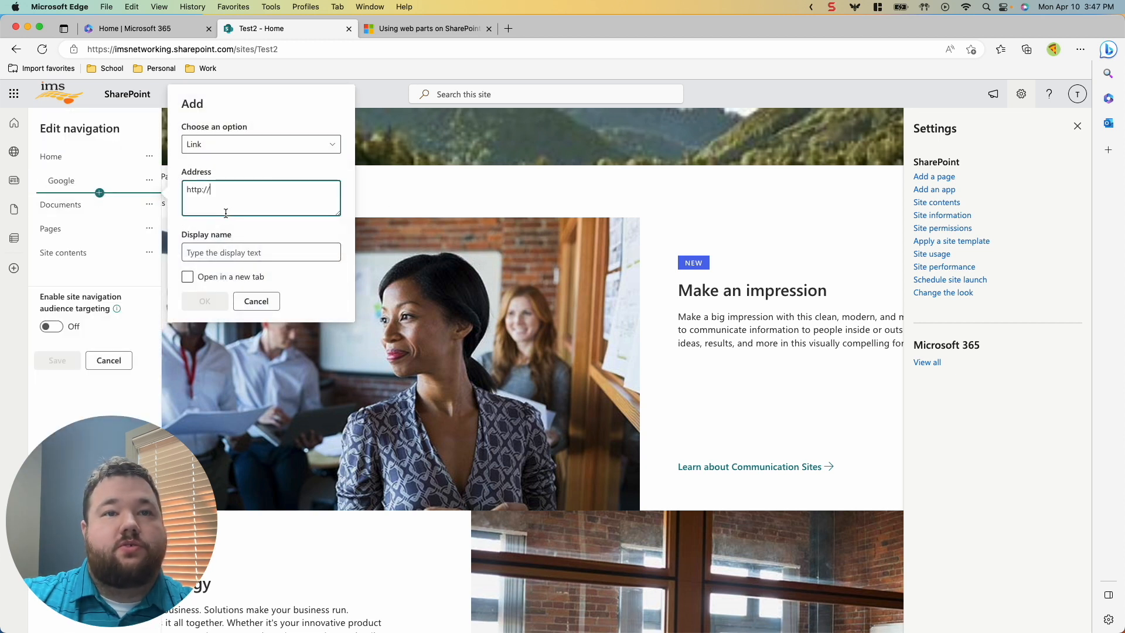
{"action": "type", "text": "yahoo.com"}
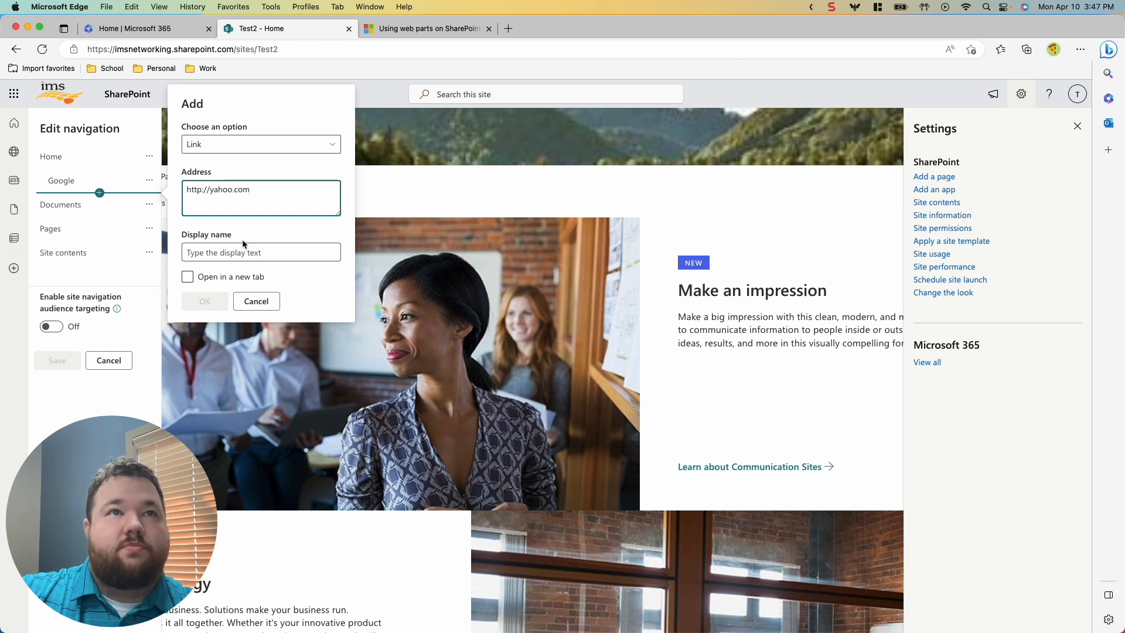
{"action": "left_click", "coordinate": [237, 251]}
{"action": "type", "text": "Yahoo.co"}
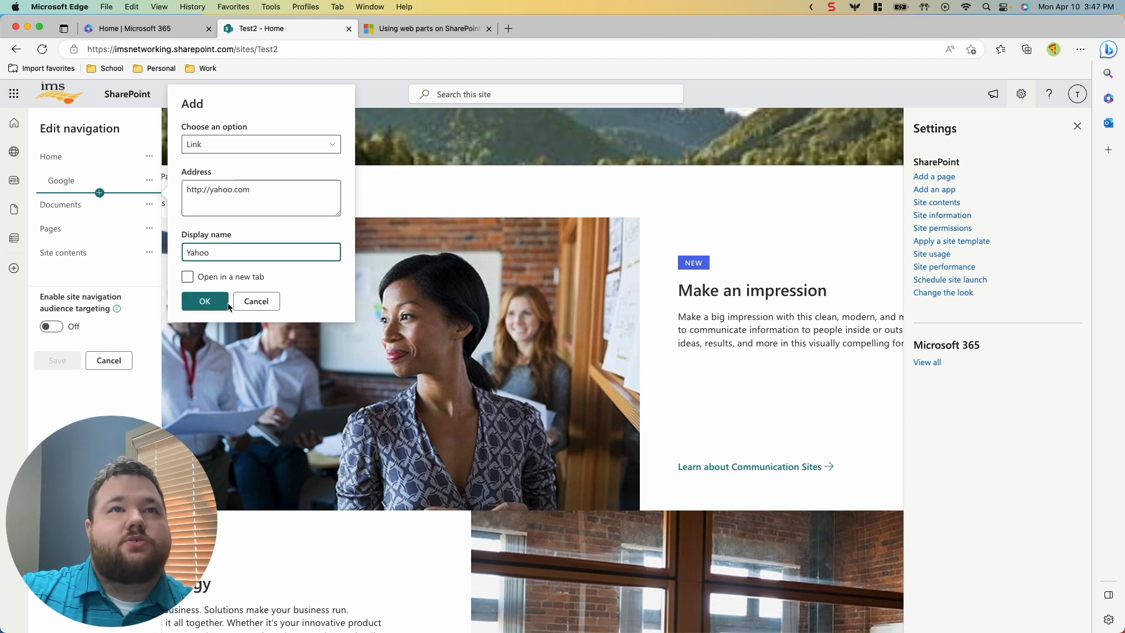
{"action": "left_click", "coordinate": [205, 301]}
Step: Nest the Yahoo link under Google, save the navigation and expand the Home and Google entries to check it
{"action": "left_click_drag", "start_coordinate": [76, 207], "coordinate": [94, 186]}
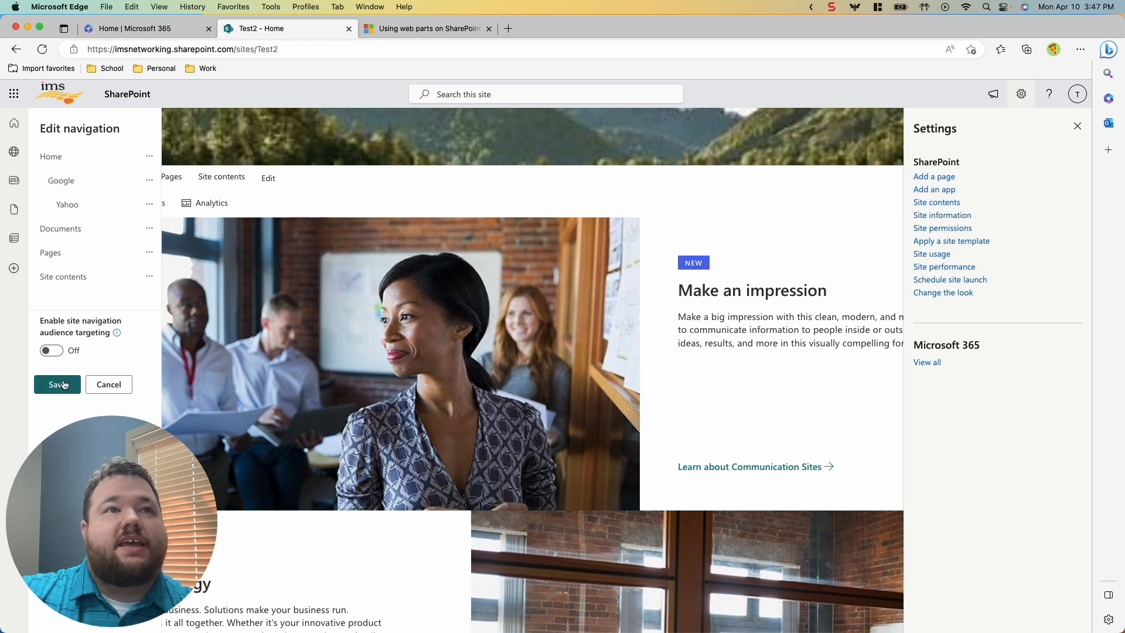
{"action": "mouse_move", "coordinate": [80, 177]}
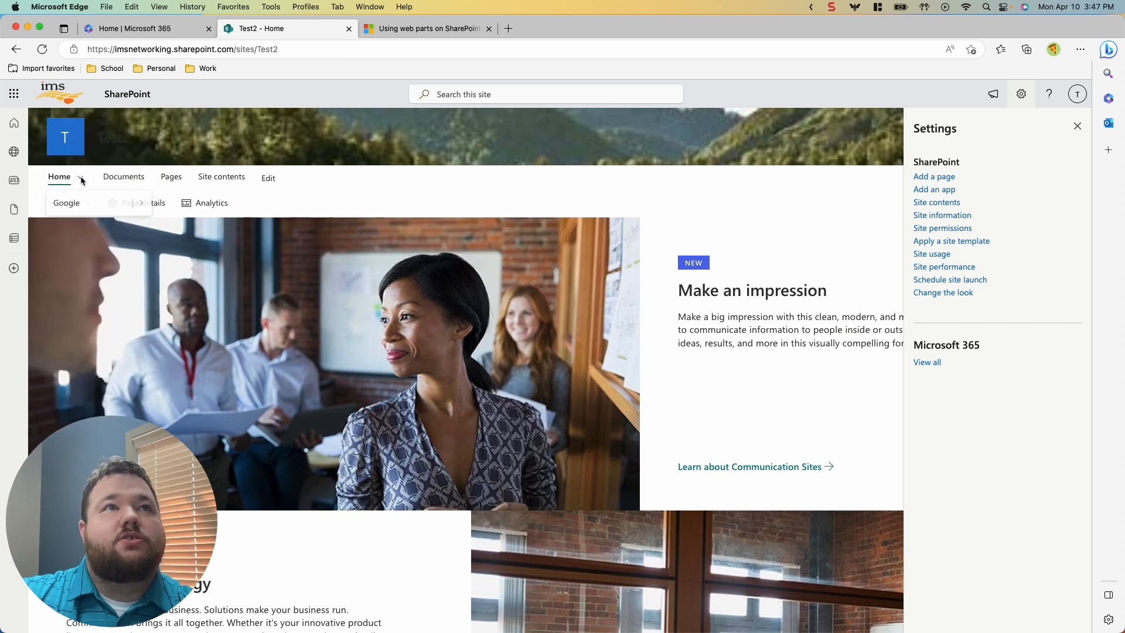
{"action": "mouse_move", "coordinate": [141, 205]}
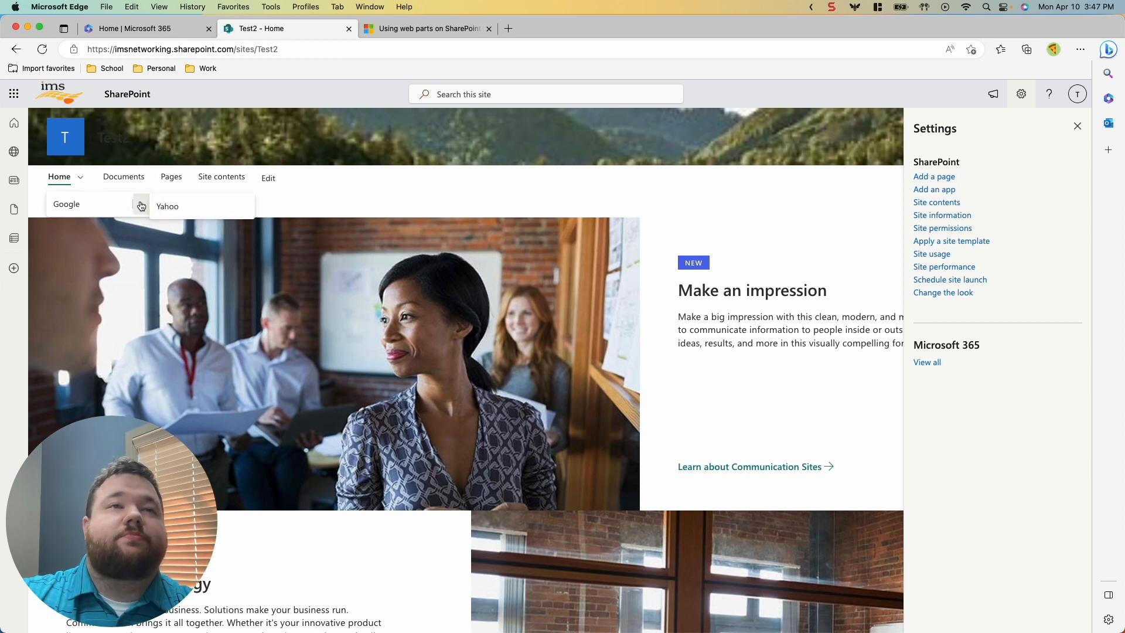
Step: Change the site navigation menu style to Mega menu, save it and expand the Home entry to check it
{"action": "left_click", "coordinate": [948, 291]}
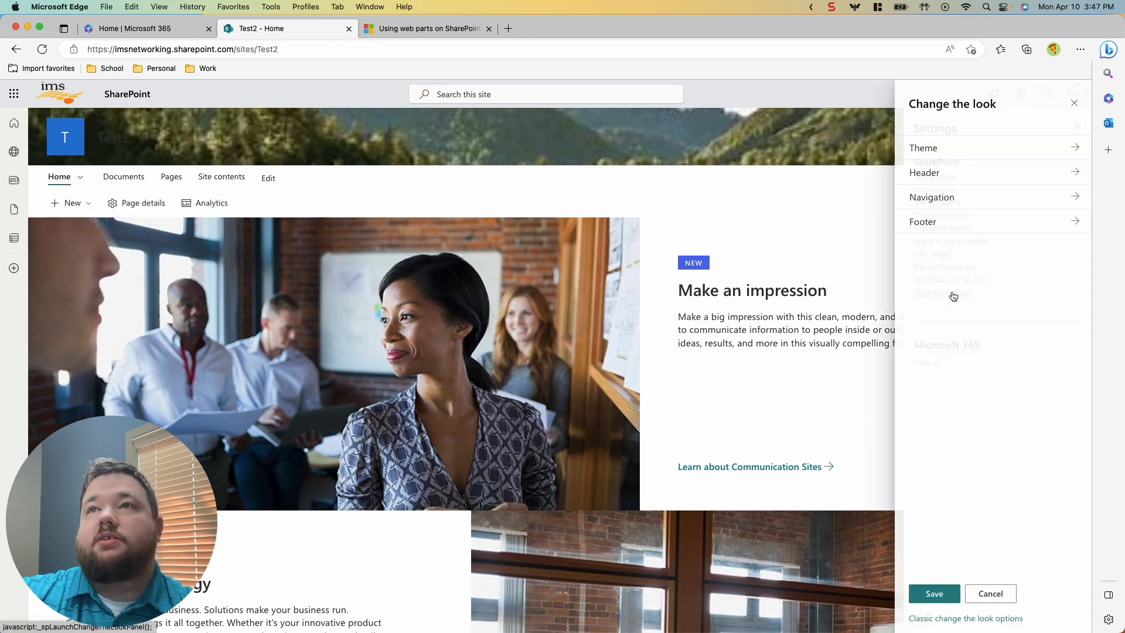
{"action": "left_click", "coordinate": [942, 176]}
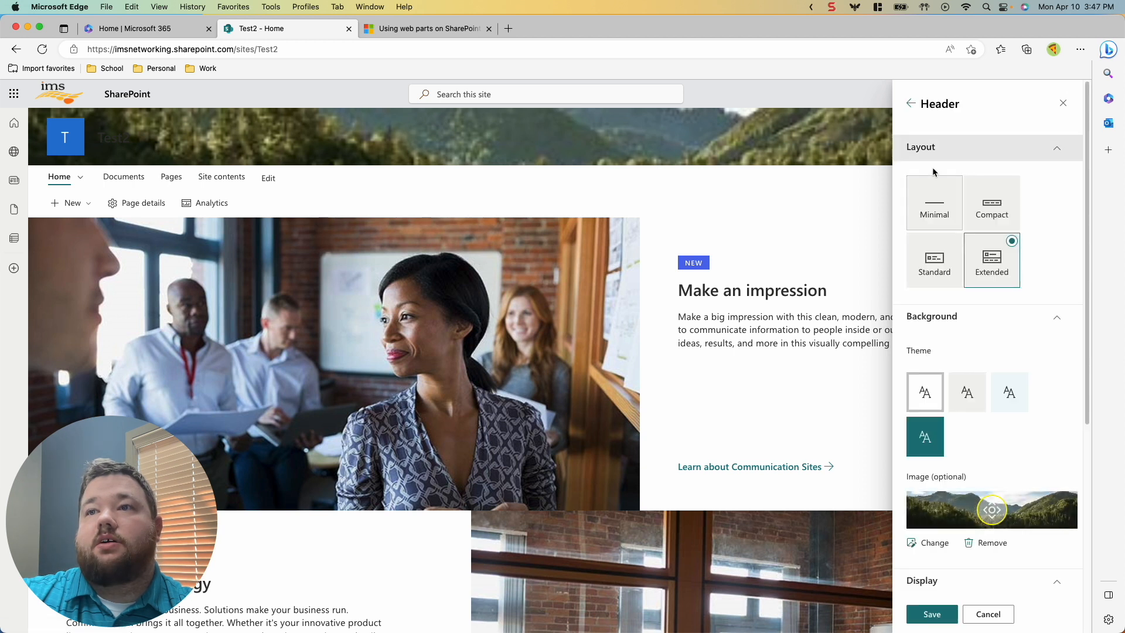
{"action": "left_click", "coordinate": [911, 103]}
{"action": "left_click", "coordinate": [954, 204]}
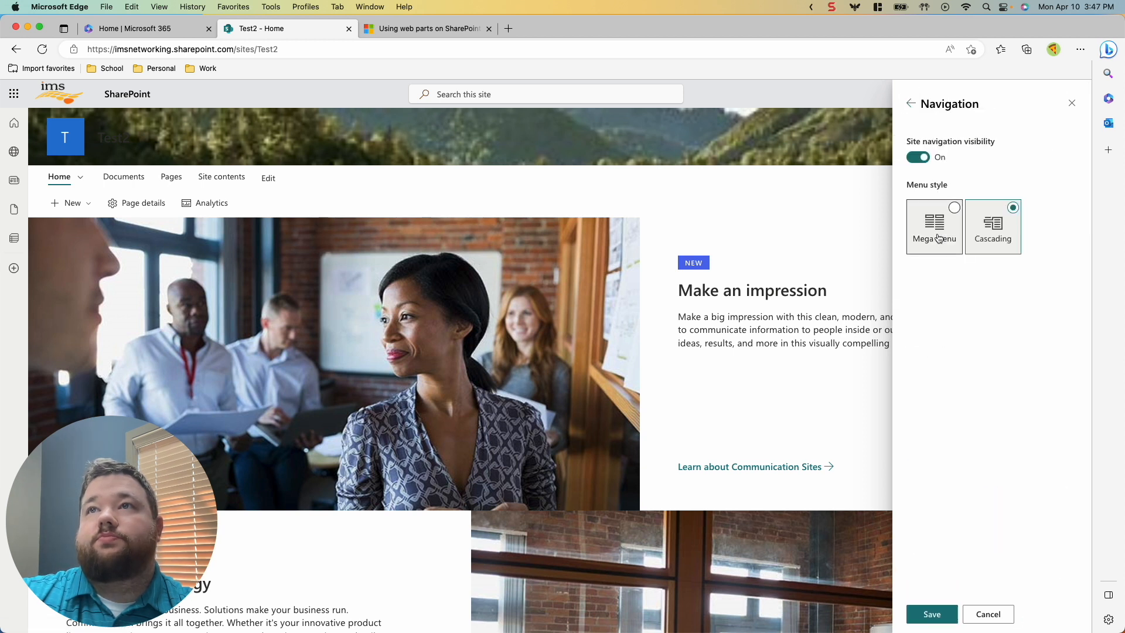
{"action": "left_click", "coordinate": [941, 237]}
{"action": "left_click", "coordinate": [931, 613]}
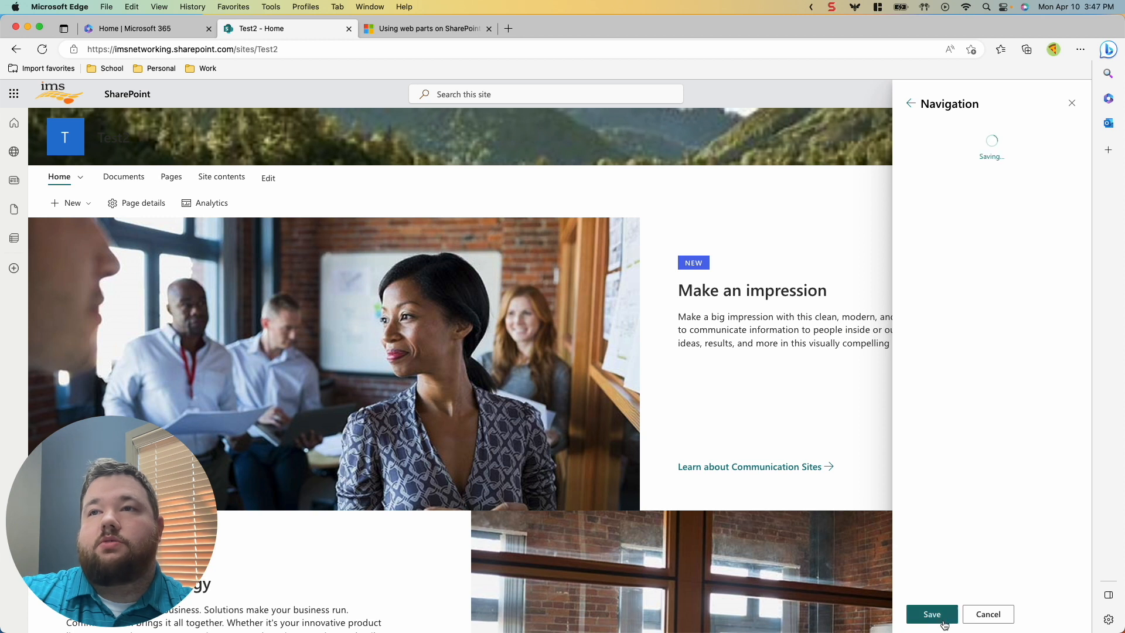
{"action": "left_click", "coordinate": [83, 179]}
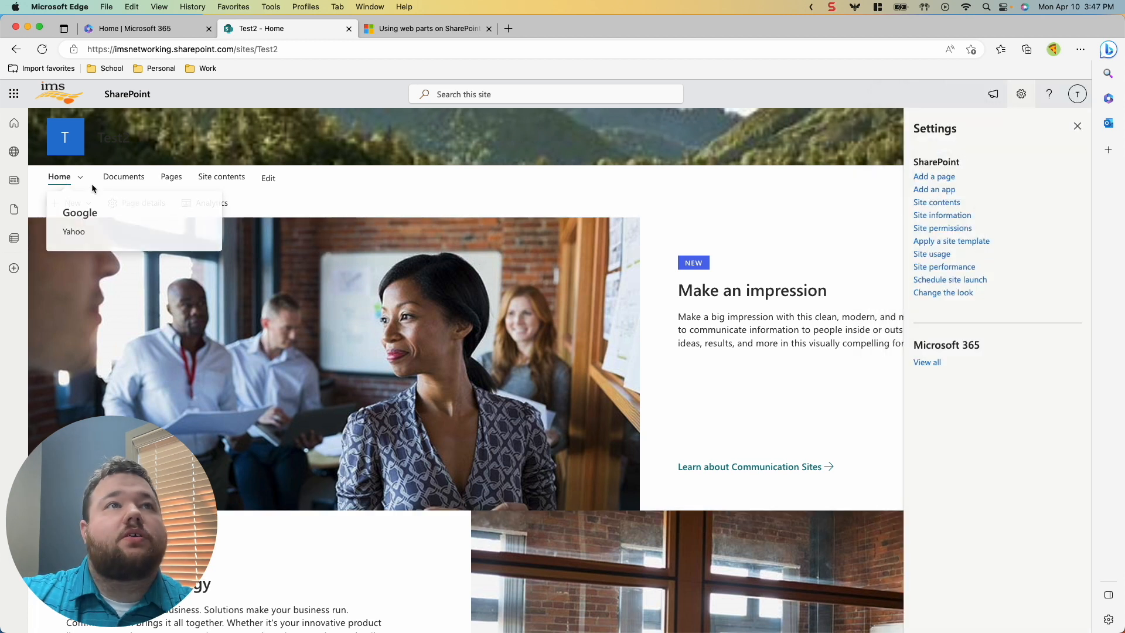